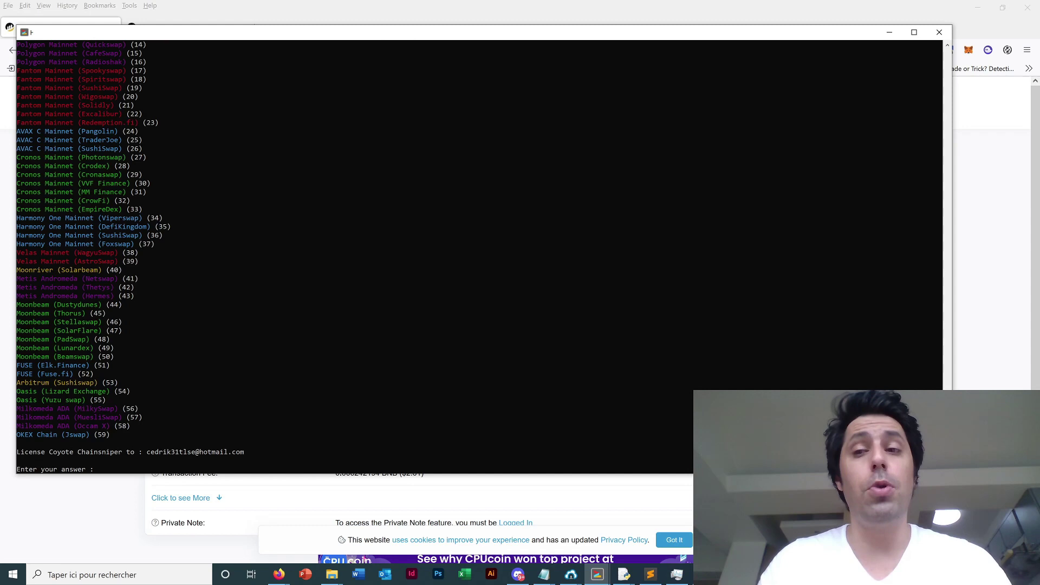
- Choose BSC Mainnet (PancakeSwap), option 1, and let the node connections finish
{"action": "type", "text": "1"}
{"action": "key", "text": "Return"}
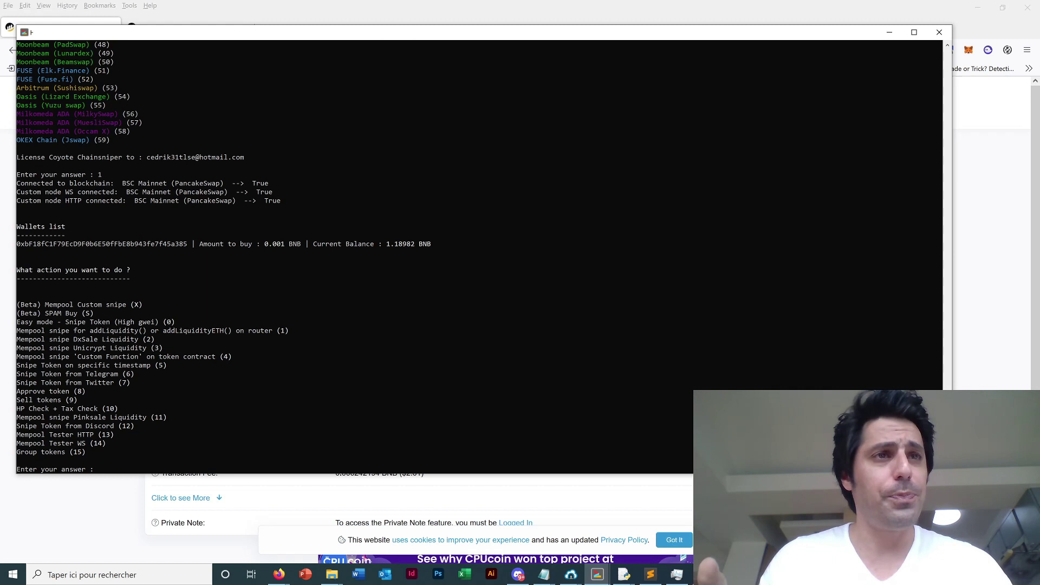
- Start Snipe Token from Telegram mode (6) using the group's copied t.me link as the channel URL
{"action": "type", "text": "6"}
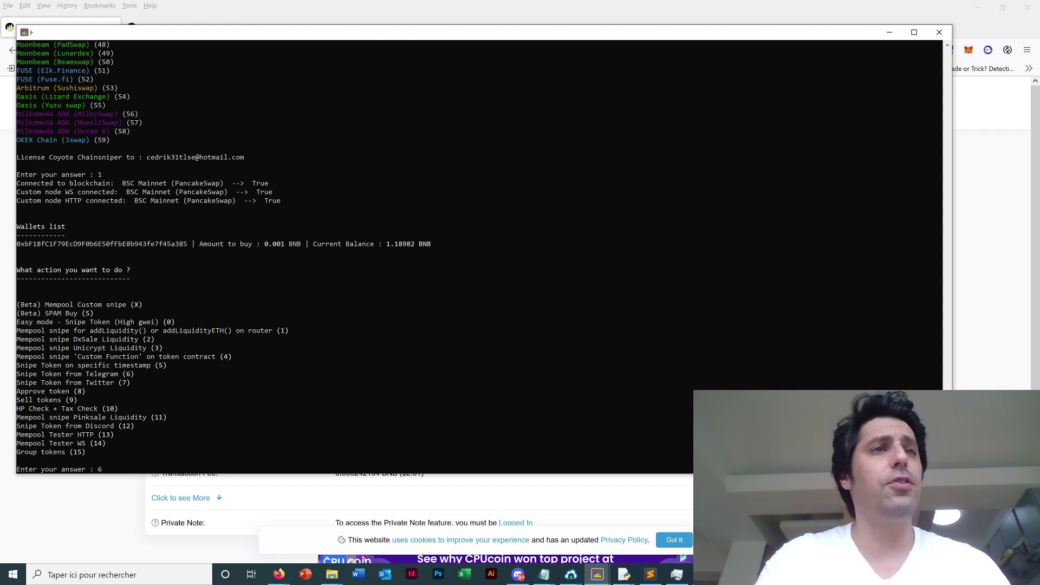
{"action": "key", "text": "Return"}
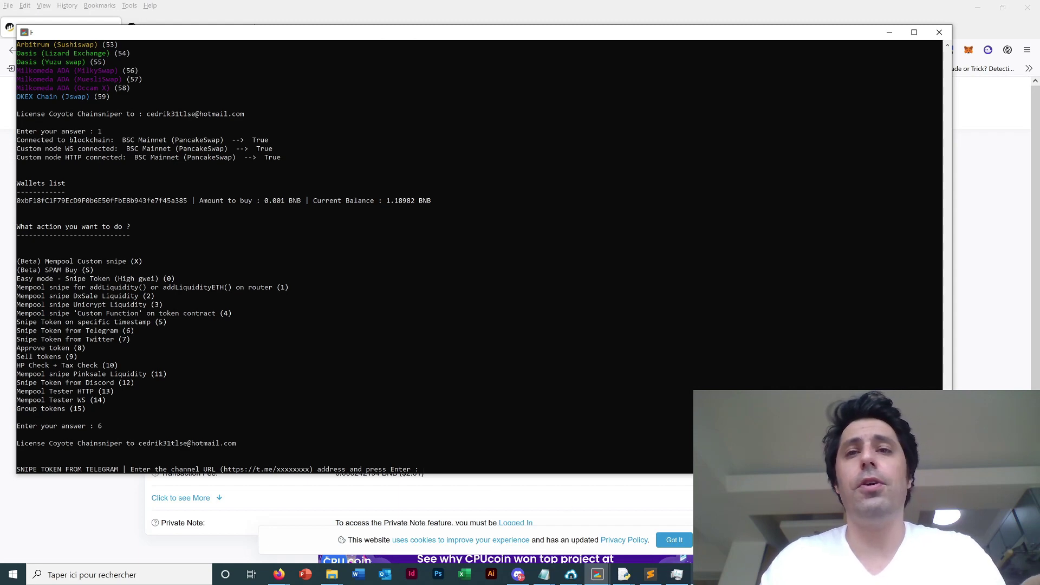
{"action": "left_click", "coordinate": [703, 574]}
{"action": "left_click", "coordinate": [817, 27]}
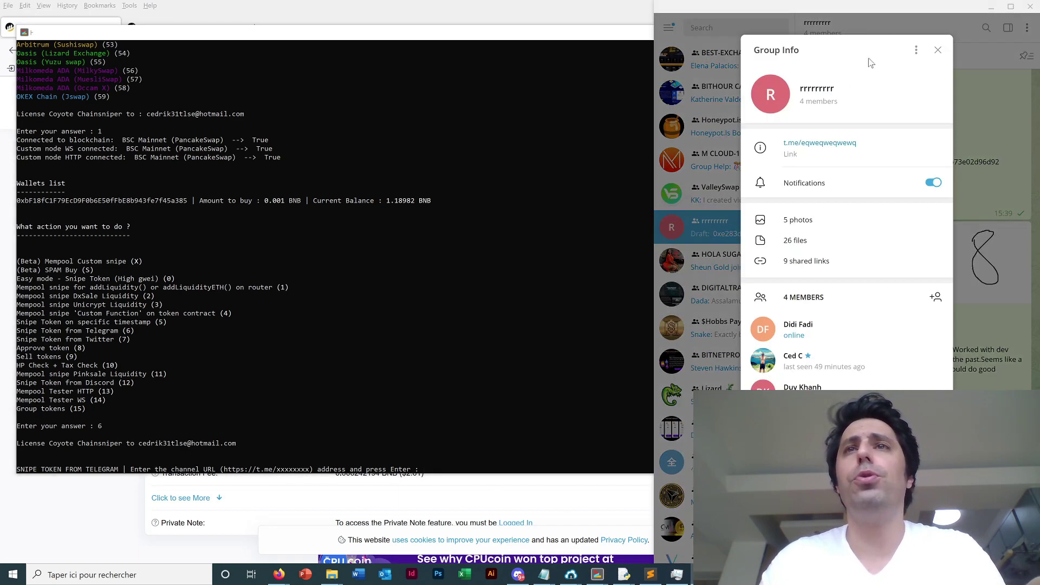
{"action": "left_click", "coordinate": [809, 149]}
{"action": "key", "text": "alt+Tab"}
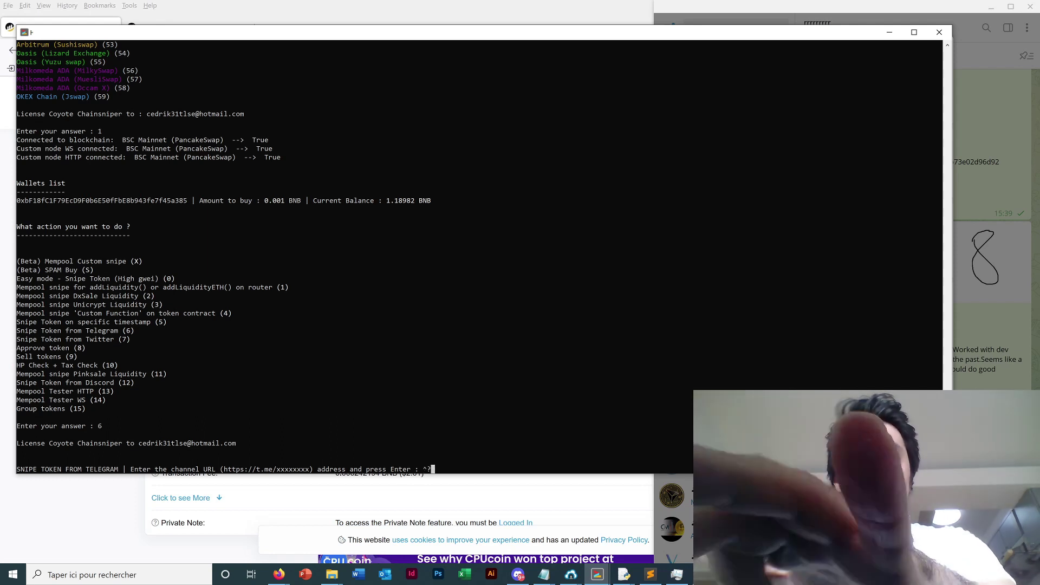
{"action": "key", "text": "ctrl+v"}
{"action": "key", "text": "Return"}
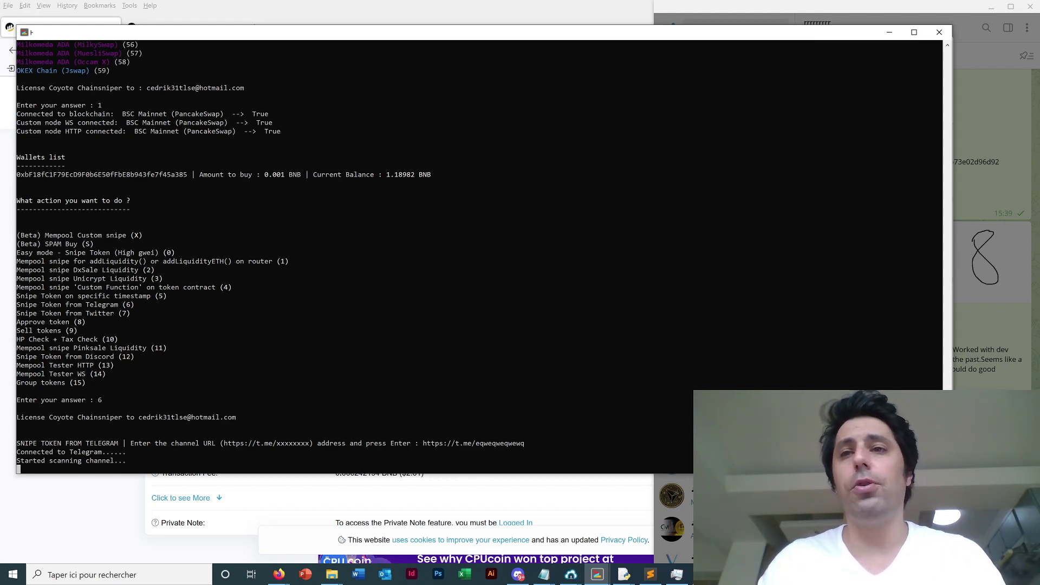
- Copy the Ratscoin announcement text and paste it as a draft message in the group chat
{"action": "key", "text": "alt+Tab"}
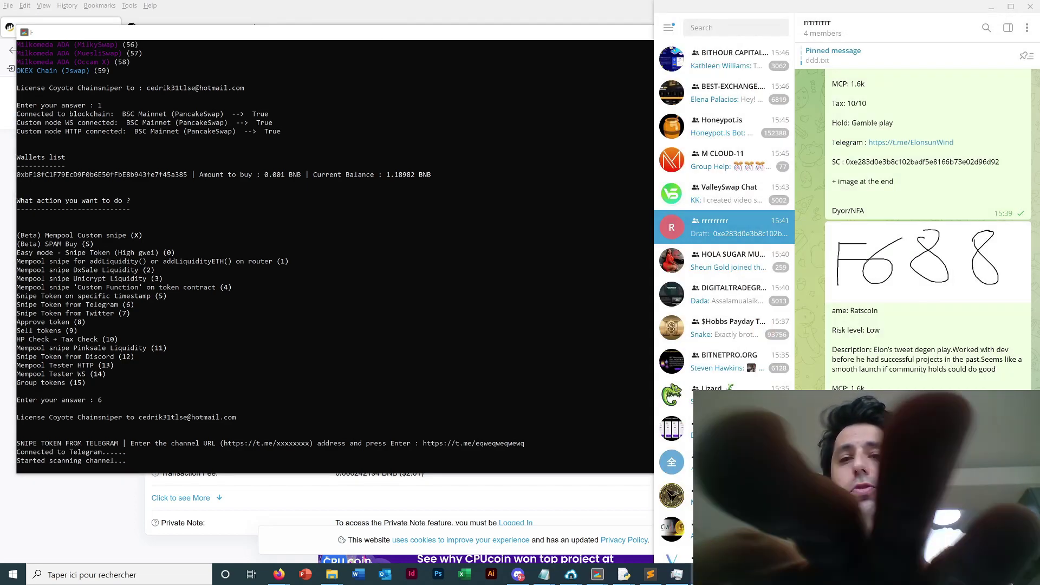
{"action": "scroll", "coordinate": [921, 227], "scroll_direction": "up", "scroll_amount": 1}
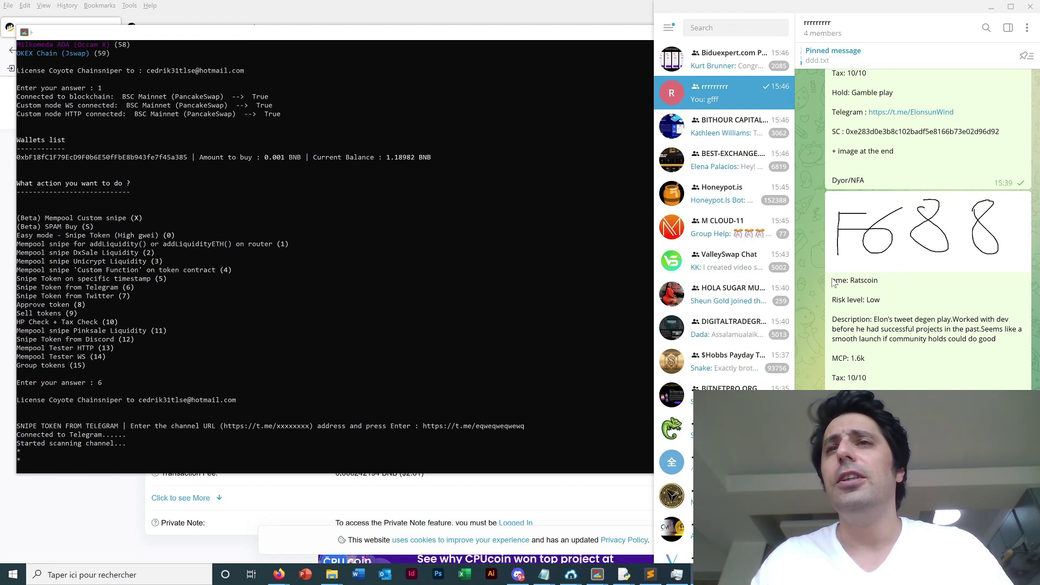
{"action": "left_click_drag", "start_coordinate": [833, 280], "coordinate": [921, 398]}
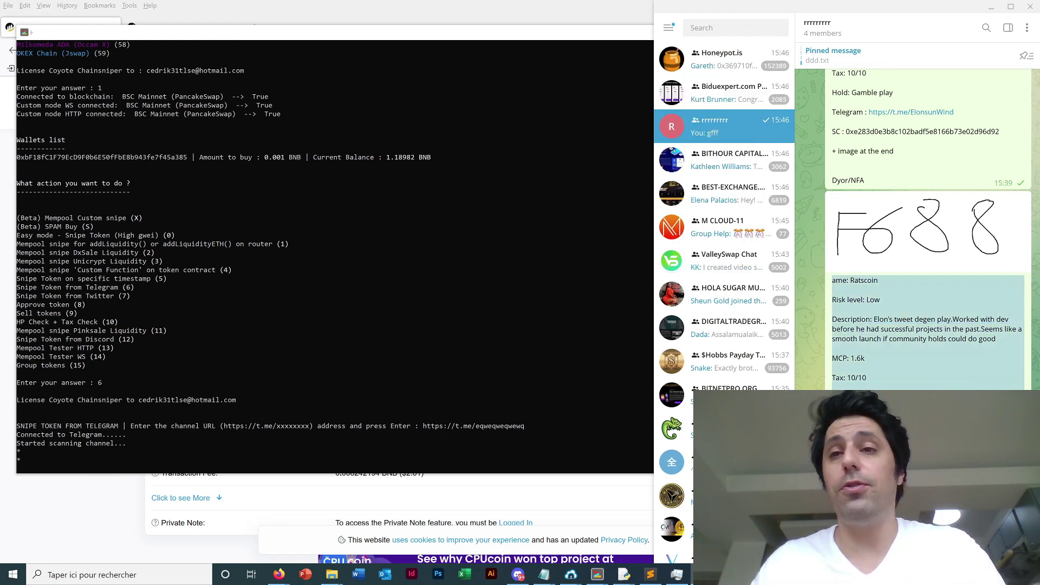
{"action": "key", "text": "Escape"}
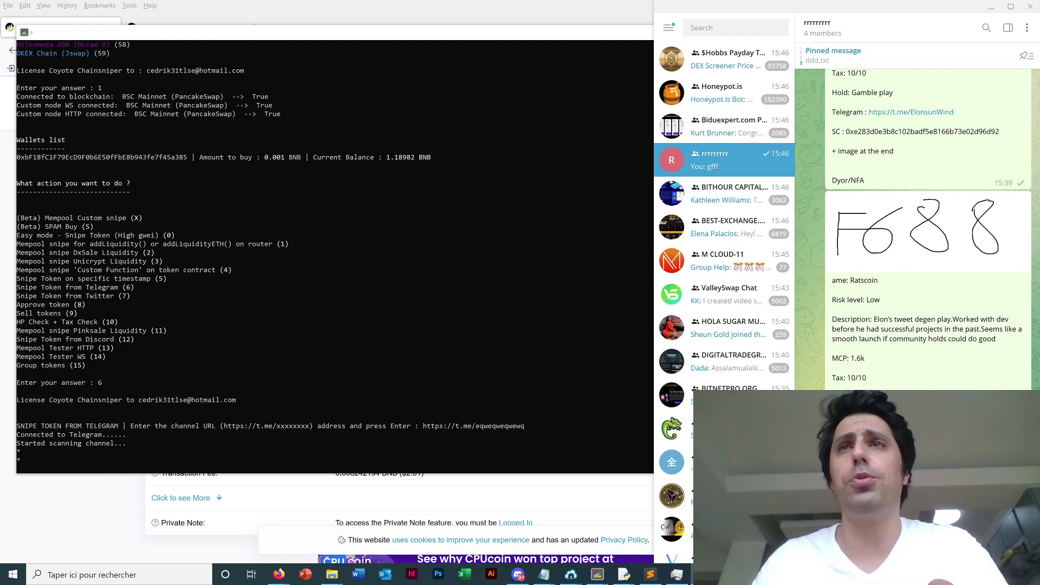
{"action": "scroll", "coordinate": [921, 227], "scroll_direction": "down", "scroll_amount": 2}
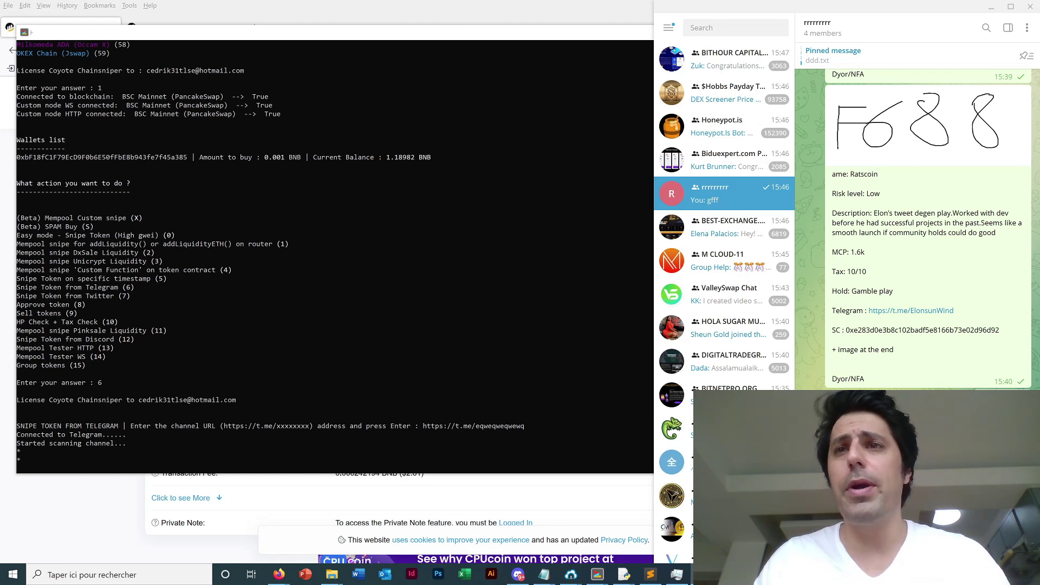
{"action": "key", "text": "ctrl+v"}
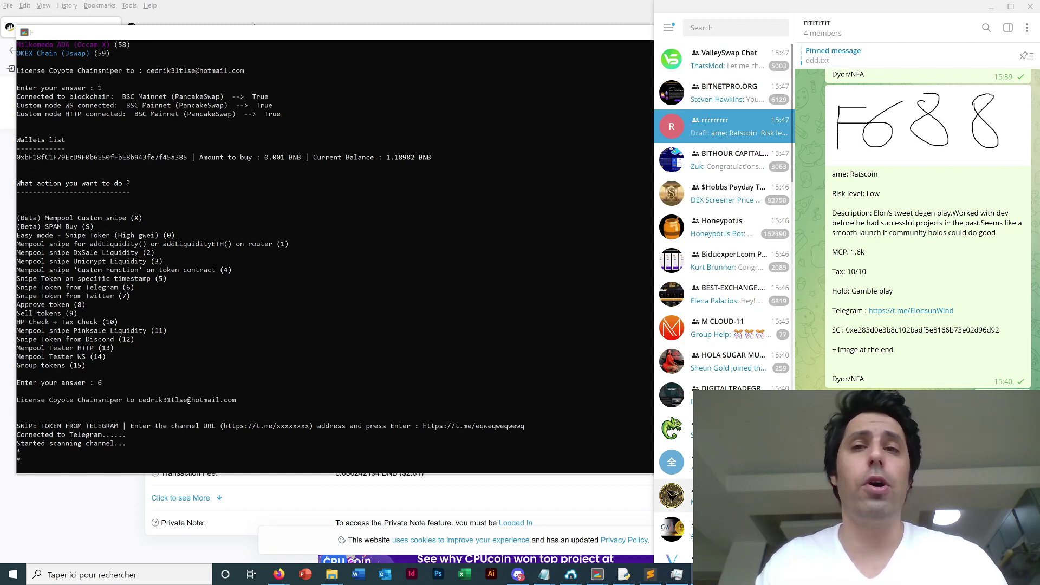
- Launch Paint and draw F688 with the pencil at the thickest line size
{"action": "left_click", "coordinate": [101, 576]}
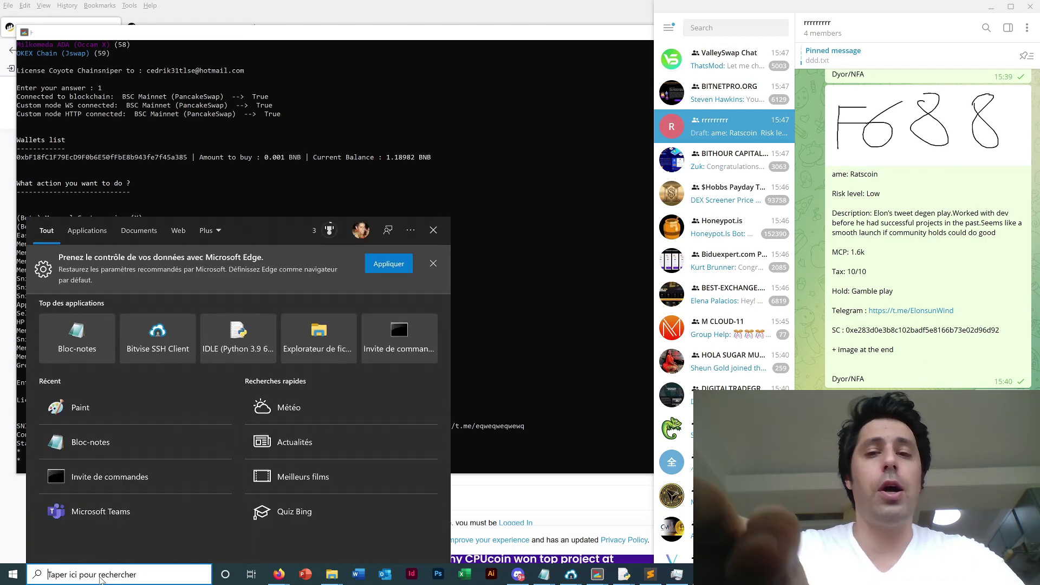
{"action": "type", "text": "paint"}
{"action": "key", "text": "Return"}
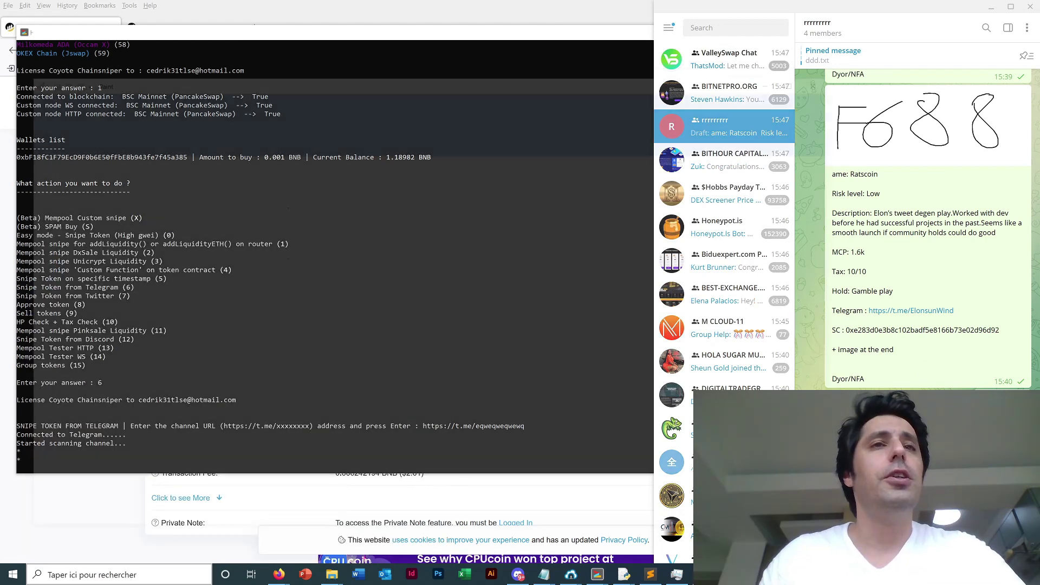
{"action": "left_click", "coordinate": [180, 112]}
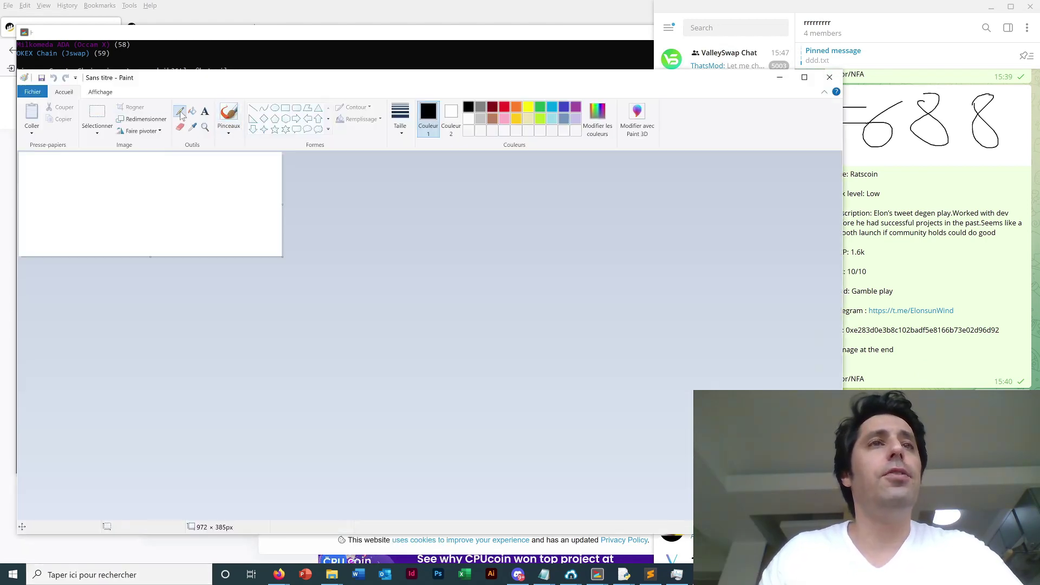
{"action": "left_click", "coordinate": [400, 124]}
{"action": "left_click", "coordinate": [409, 215]}
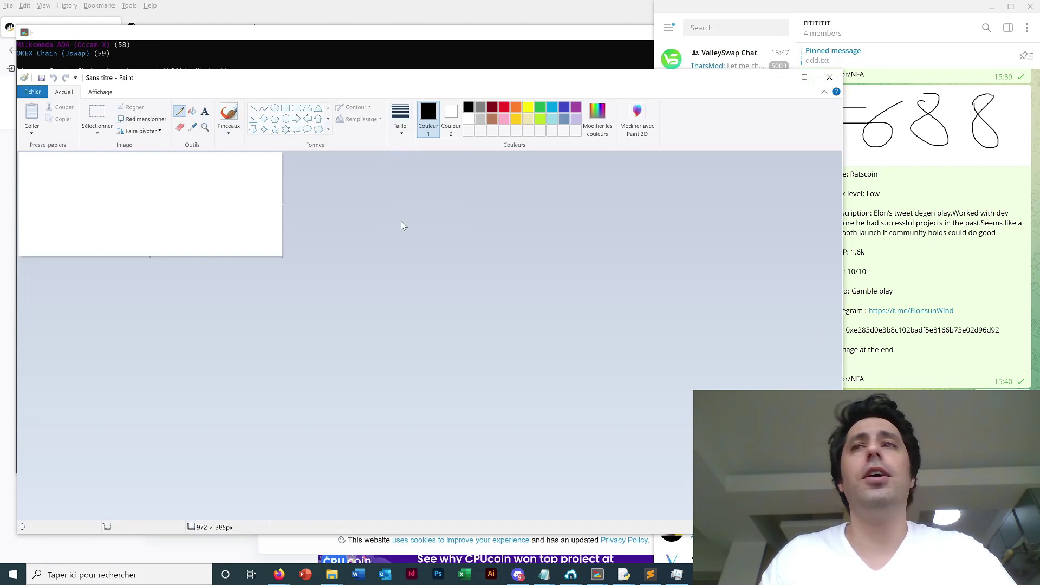
{"action": "mouse_move", "coordinate": [39, 174]}
{"action": "left_mouse_down"}
{"action": "mouse_move", "coordinate": [44, 230]}
{"action": "mouse_move", "coordinate": [75, 173]}
{"action": "mouse_move", "coordinate": [83, 215]}
{"action": "left_mouse_up"}
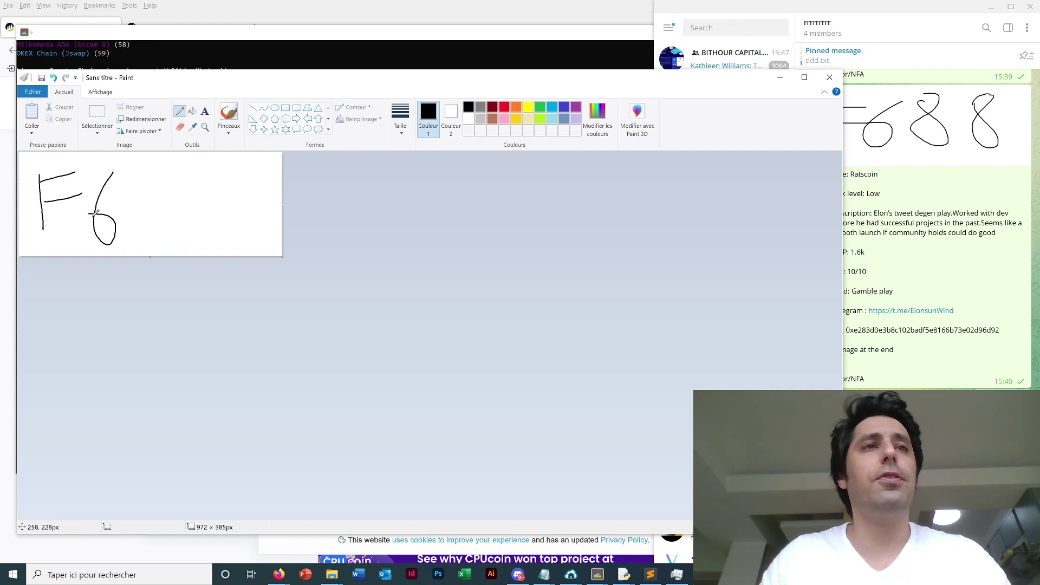
{"action": "mouse_move", "coordinate": [168, 178]}
{"action": "left_mouse_down"}
{"action": "mouse_move", "coordinate": [183, 253]}
{"action": "mouse_move", "coordinate": [169, 179]}
{"action": "left_mouse_up"}
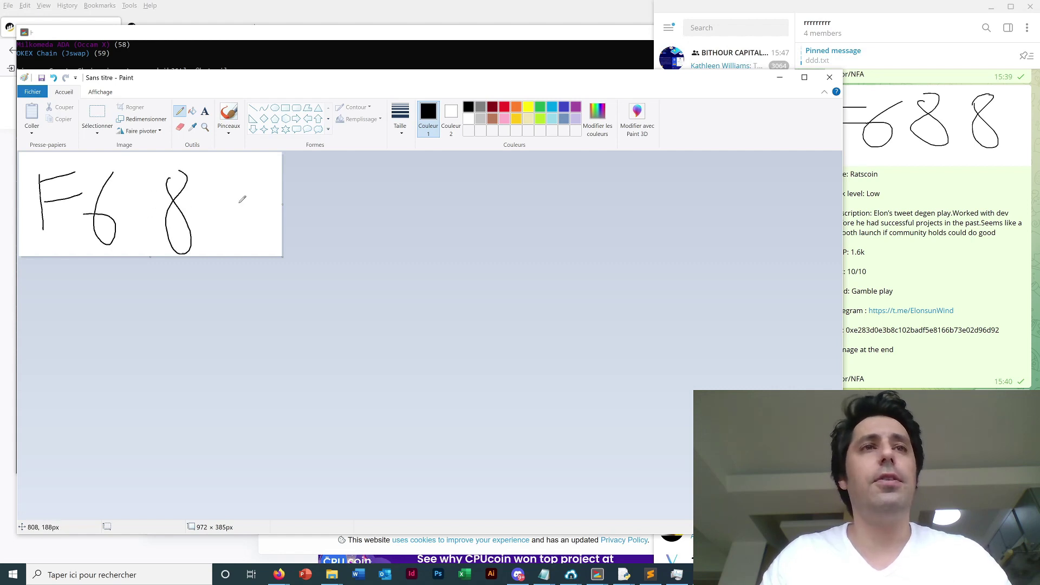
{"action": "mouse_move", "coordinate": [238, 179]}
{"action": "left_mouse_down"}
{"action": "mouse_move", "coordinate": [258, 238]}
{"action": "mouse_move", "coordinate": [233, 184]}
{"action": "left_mouse_up"}
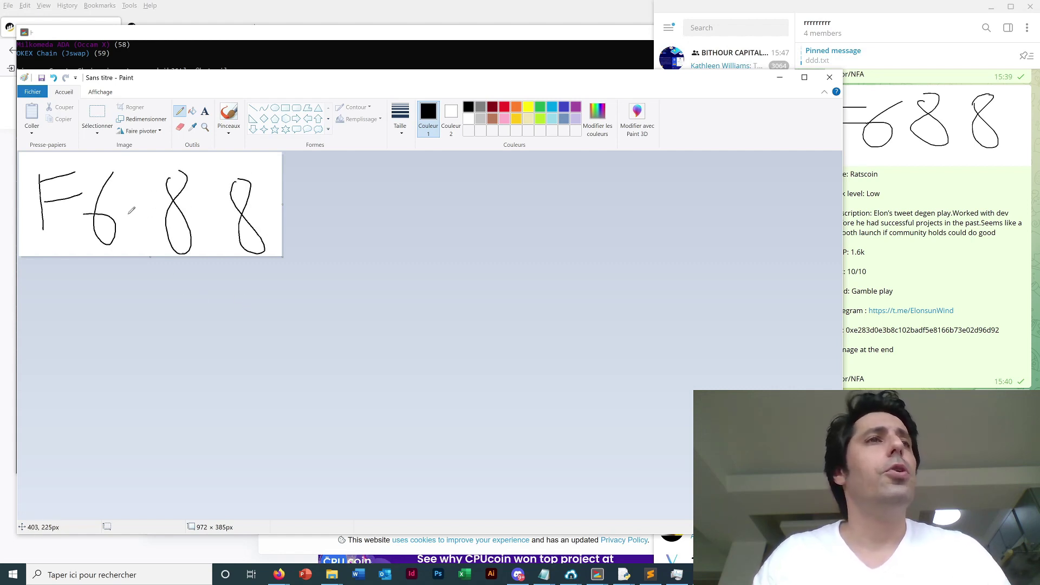
- Save the drawing over the existing Sans titre.png, confirming the replacement
{"action": "left_click", "coordinate": [32, 93]}
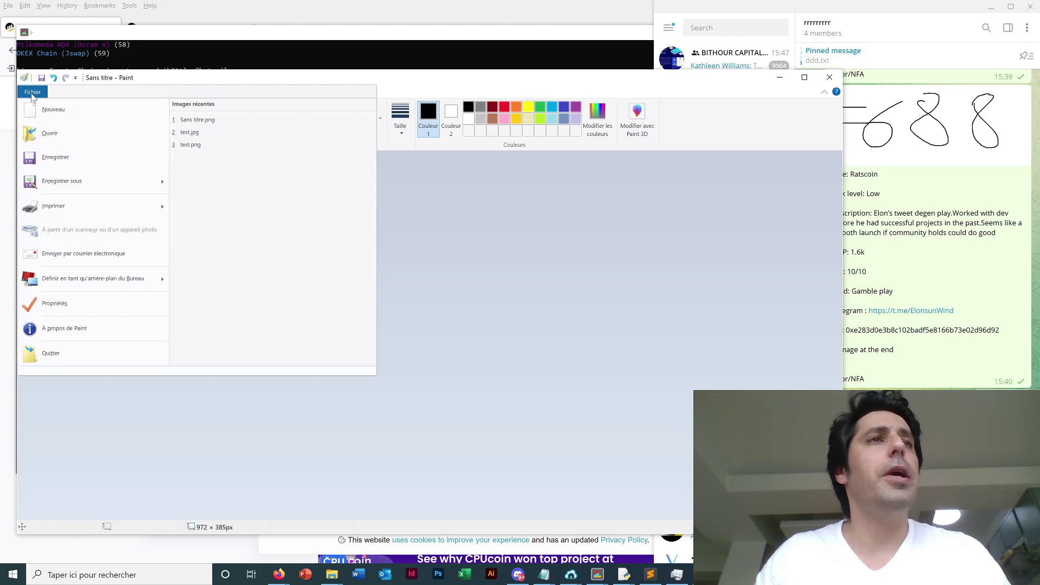
{"action": "left_click", "coordinate": [69, 184]}
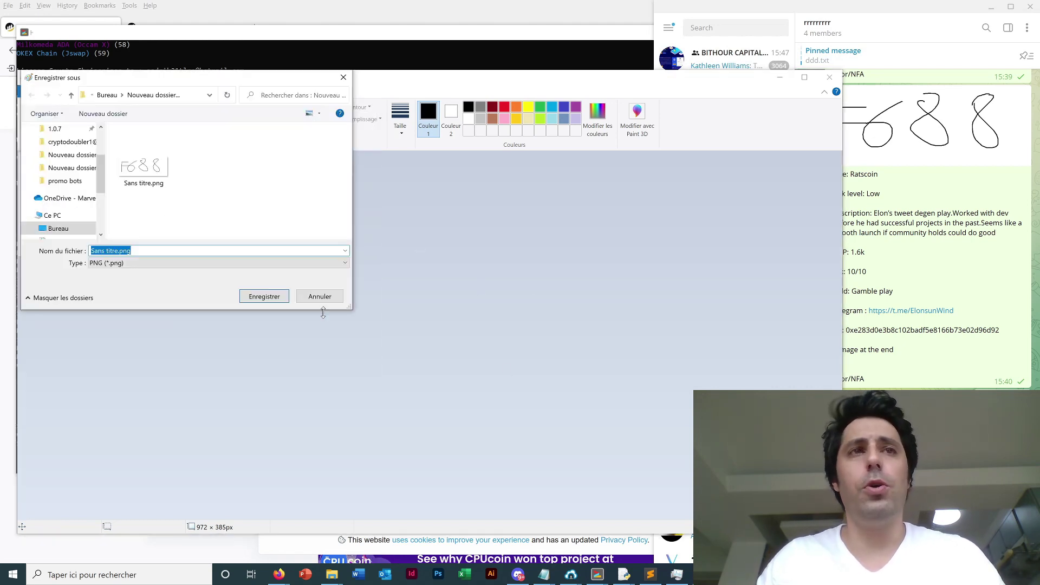
{"action": "double_click", "coordinate": [151, 178]}
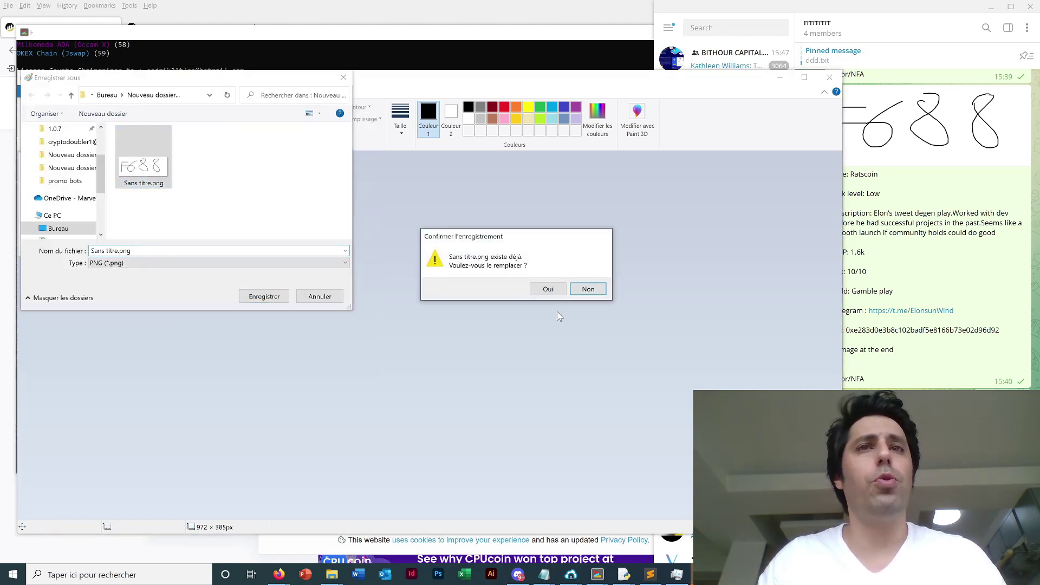
{"action": "left_click", "coordinate": [547, 289]}
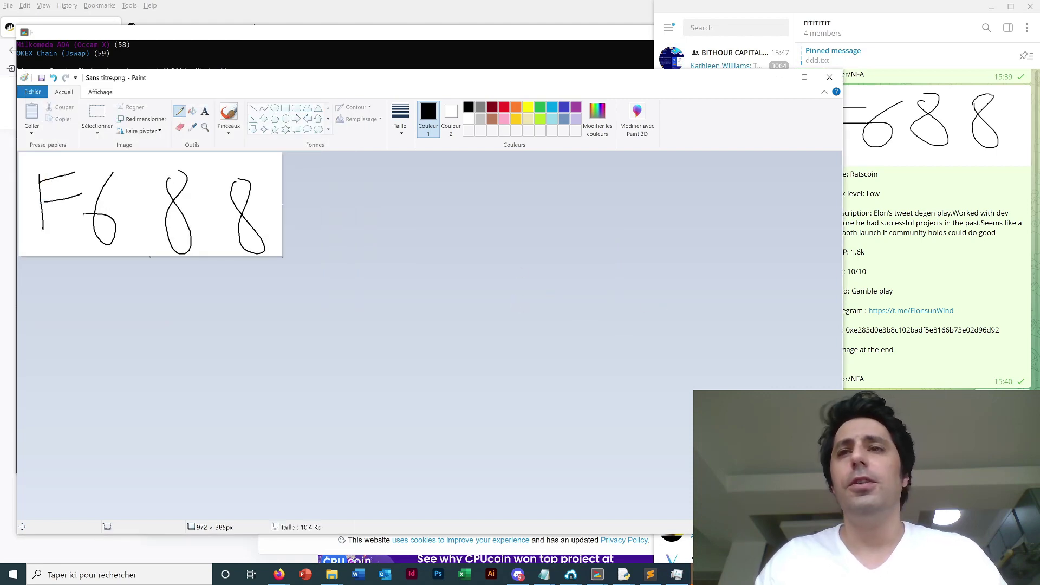
{"action": "key", "text": "alt+Tab"}
- Attach Sans titre.png and send it to the group with the Ratscoin caption
{"action": "key", "text": "ctrl+o"}
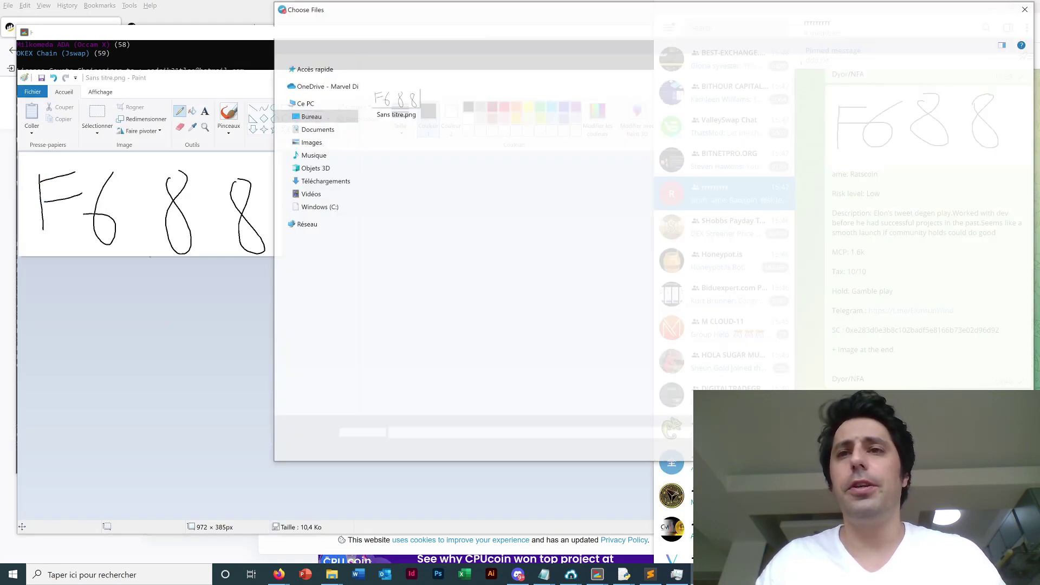
{"action": "double_click", "coordinate": [395, 87]}
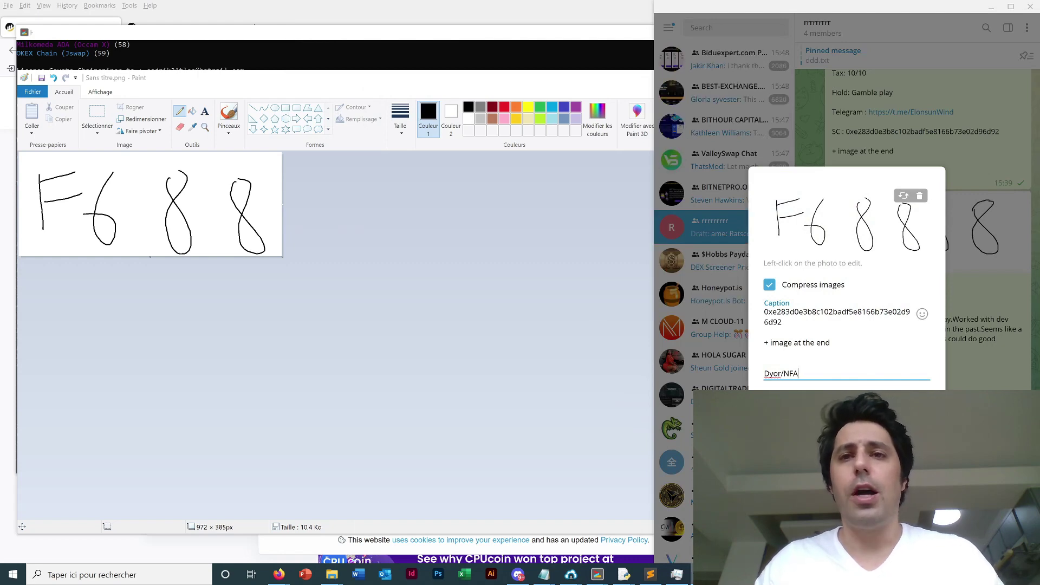
{"action": "mouse_move", "coordinate": [544, 574]}
{"action": "left_click", "coordinate": [632, 545]}
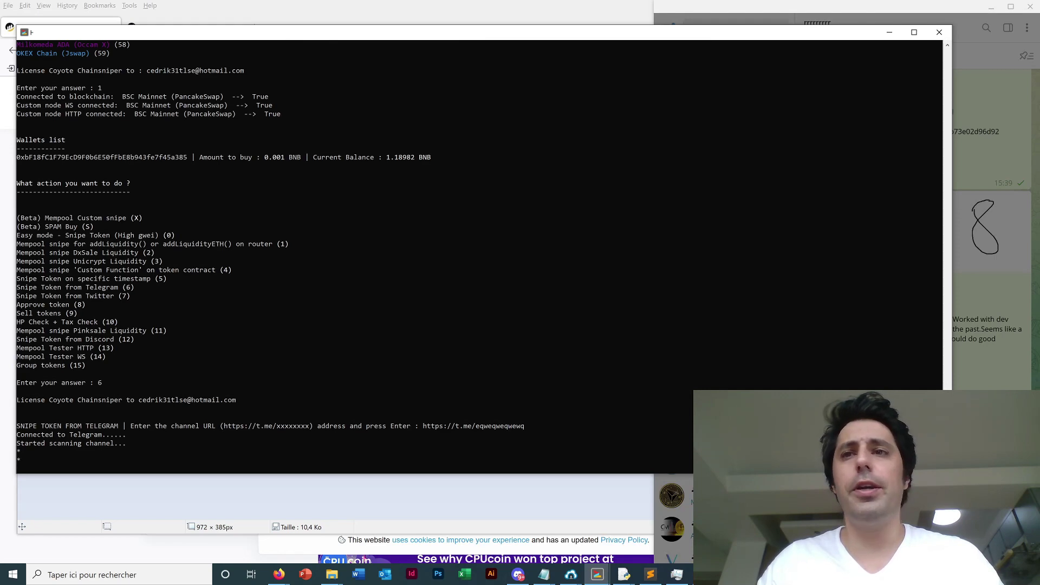
{"action": "key", "text": "alt+Tab"}
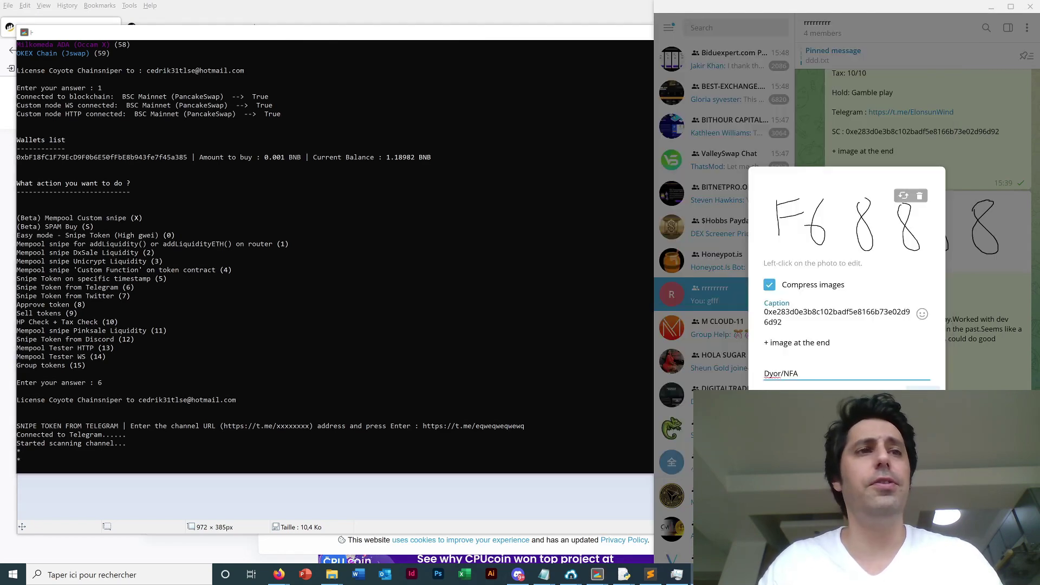
{"action": "key", "text": "Return"}
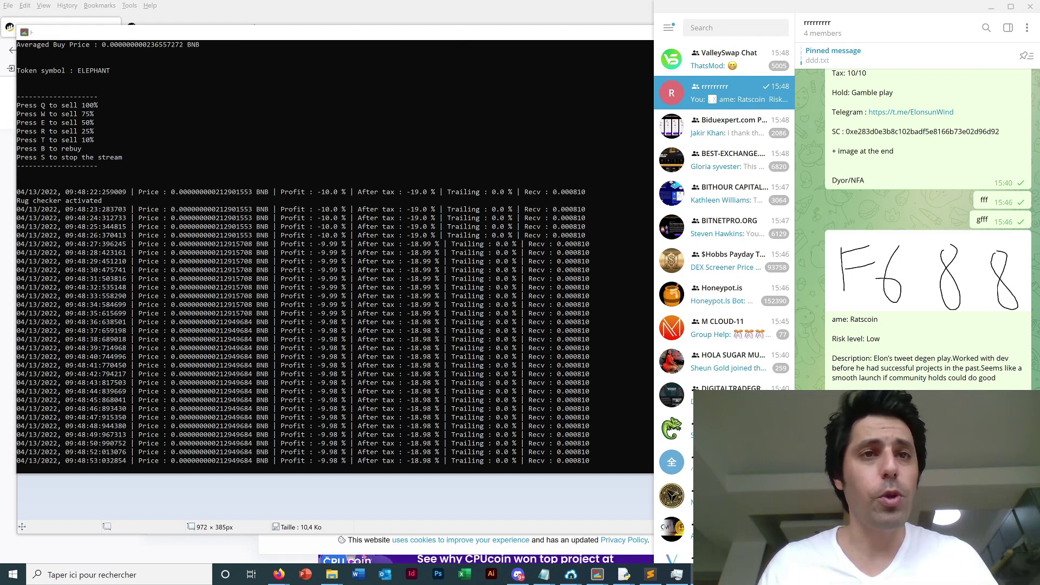
- Sell 100% of the sniped ELEPHANT tokens and copy the SOLD result line
{"action": "key", "text": "alt+Tab"}
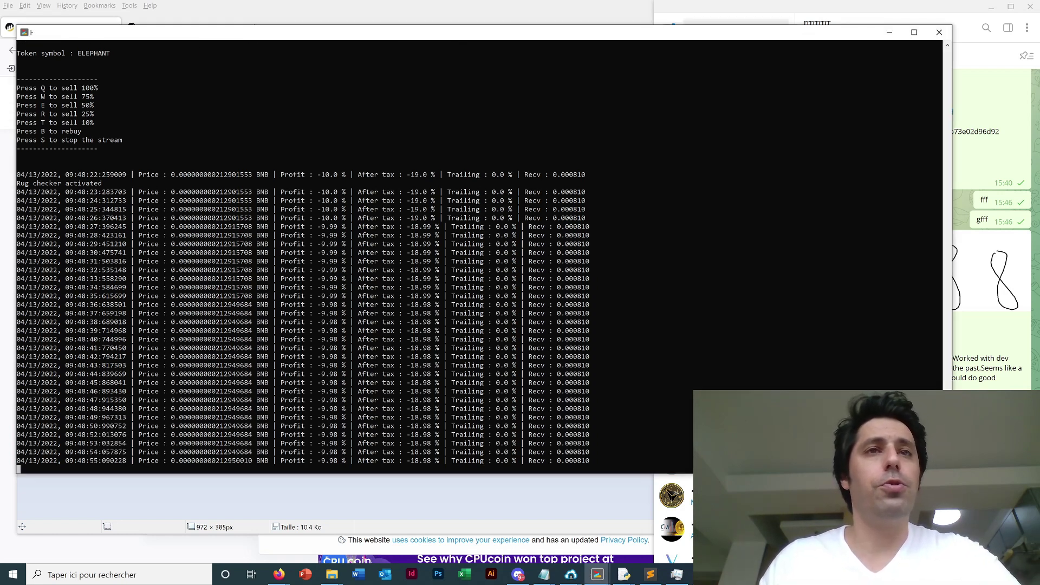
{"action": "key", "text": "q"}
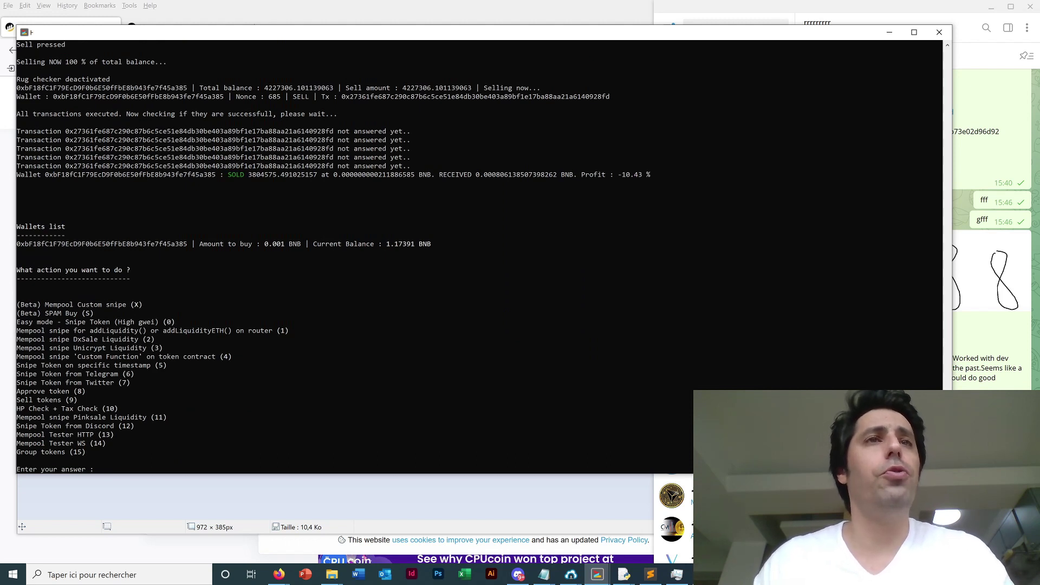
{"action": "left_click_drag", "start_coordinate": [227, 174], "coordinate": [345, 175]}
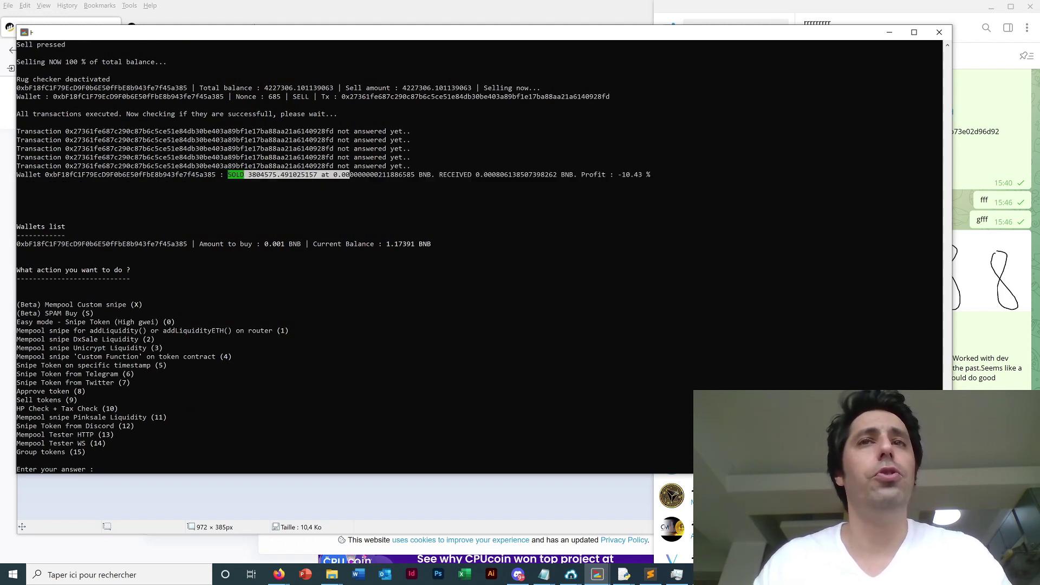
{"action": "key", "text": "ctrl+c"}
{"action": "key", "text": "ctrl+v"}
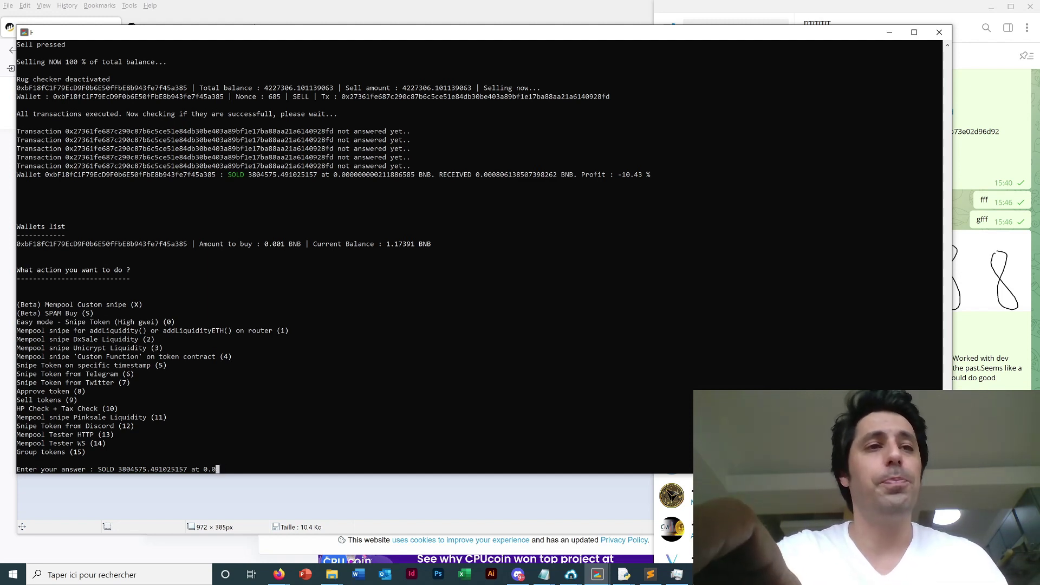
- Delete the accidentally pasted SOLD text from the 'Enter your answer' prompt
{"action": "key", "text": "BackSpace"}
{"action": "key", "text": "BackSpace"}
{"action": "key", "text": "BackSpace"}
{"action": "key", "text": "BackSpace"}
{"action": "key", "text": "BackSpace"}
{"action": "key", "text": "BackSpace"}
{"action": "key", "text": "BackSpace"}
{"action": "key", "text": "BackSpace"}
{"action": "key", "text": "BackSpace"}
{"action": "key", "text": "BackSpace"}
{"action": "key", "text": "BackSpace"}
{"action": "key", "text": "BackSpace"}
{"action": "key", "text": "BackSpace"}
{"action": "key", "text": "BackSpace"}
{"action": "key", "text": "BackSpace"}
{"action": "key", "text": "BackSpace"}
{"action": "key", "text": "BackSpace"}
{"action": "key", "text": "BackSpace"}
{"action": "key", "text": "BackSpace"}
{"action": "key", "text": "BackSpace"}
{"action": "key", "text": "BackSpace"}
{"action": "key", "text": "BackSpace"}
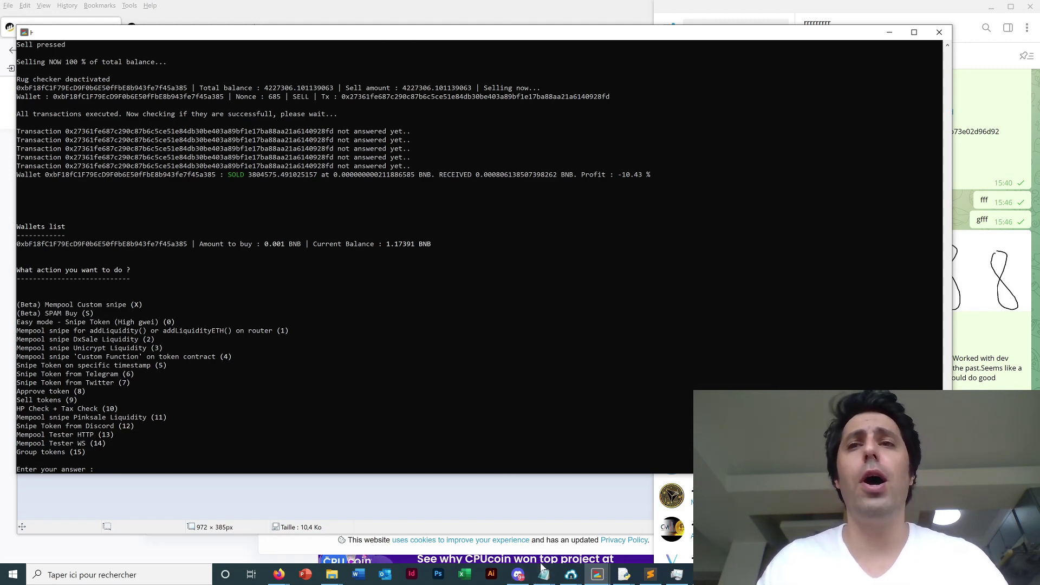
- Scroll back to the COYOTE CHAINSNIPER banner and highlight its Discord and Telegram contact lines
{"action": "scroll", "coordinate": [346, 255], "scroll_direction": "up", "scroll_amount": 10}
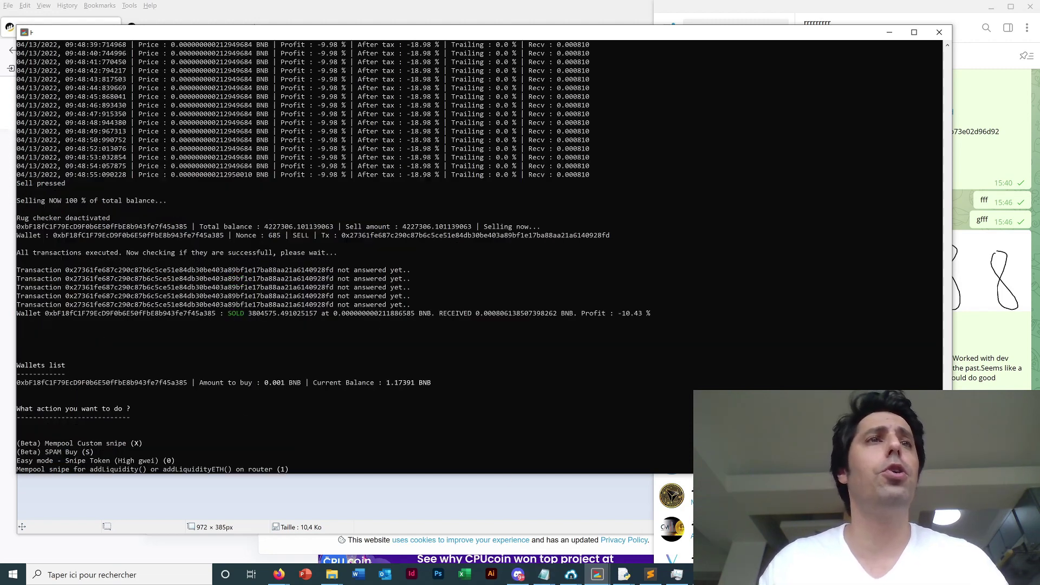
{"action": "scroll", "coordinate": [347, 254], "scroll_direction": "up", "scroll_amount": 20}
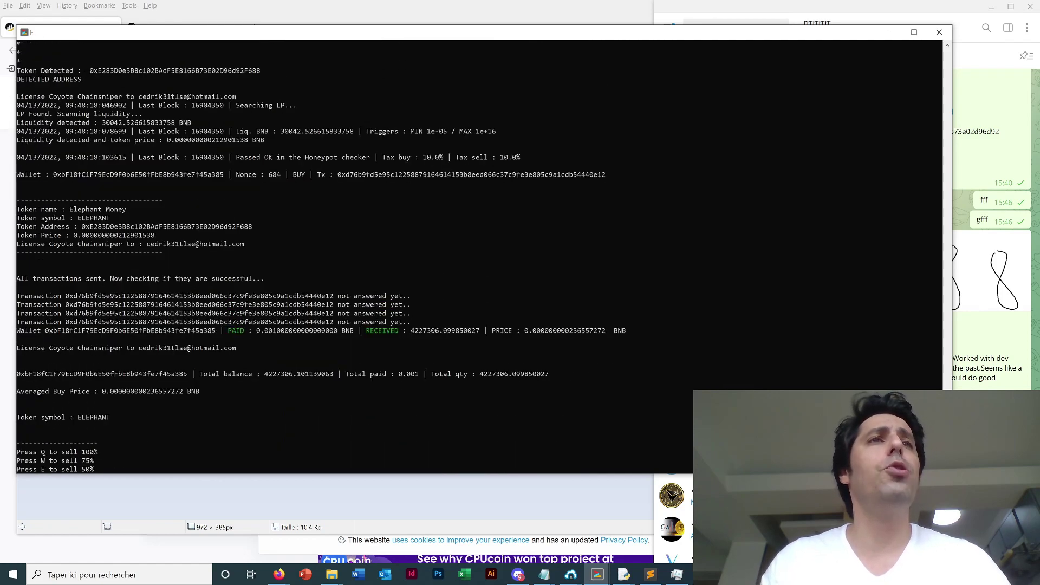
{"action": "scroll", "coordinate": [223, 257], "scroll_direction": "up", "scroll_amount": 20}
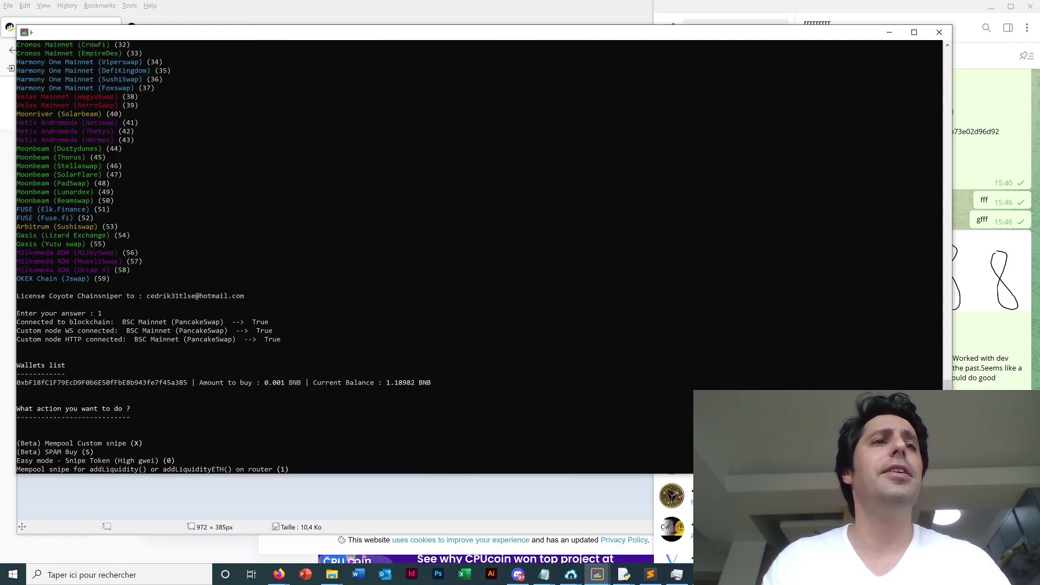
{"action": "scroll", "coordinate": [223, 256], "scroll_direction": "up", "scroll_amount": 13}
{"action": "scroll", "coordinate": [223, 257], "scroll_direction": "down", "scroll_amount": 1}
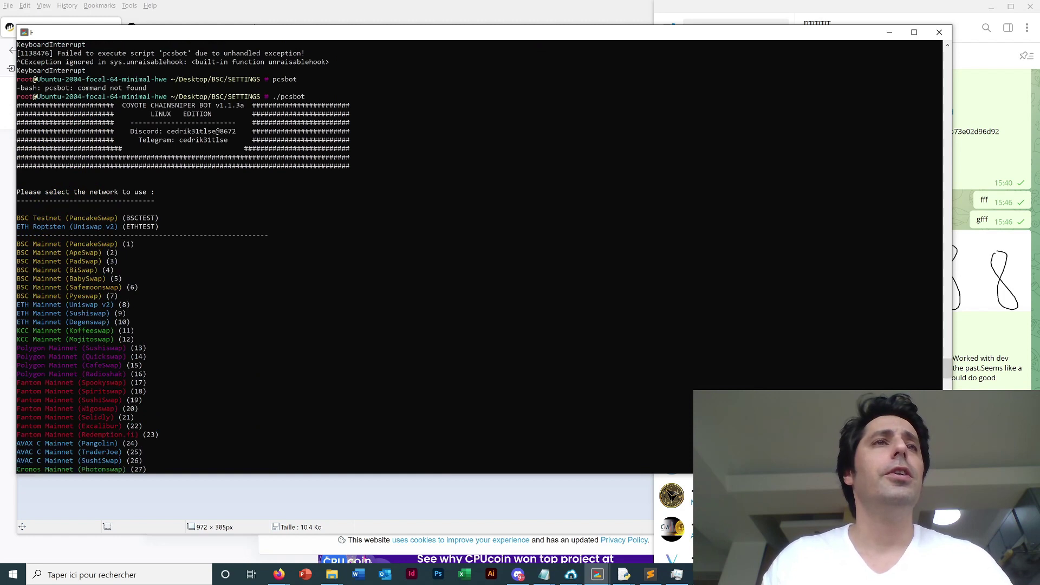
{"action": "left_click_drag", "start_coordinate": [130, 105], "coordinate": [232, 114]}
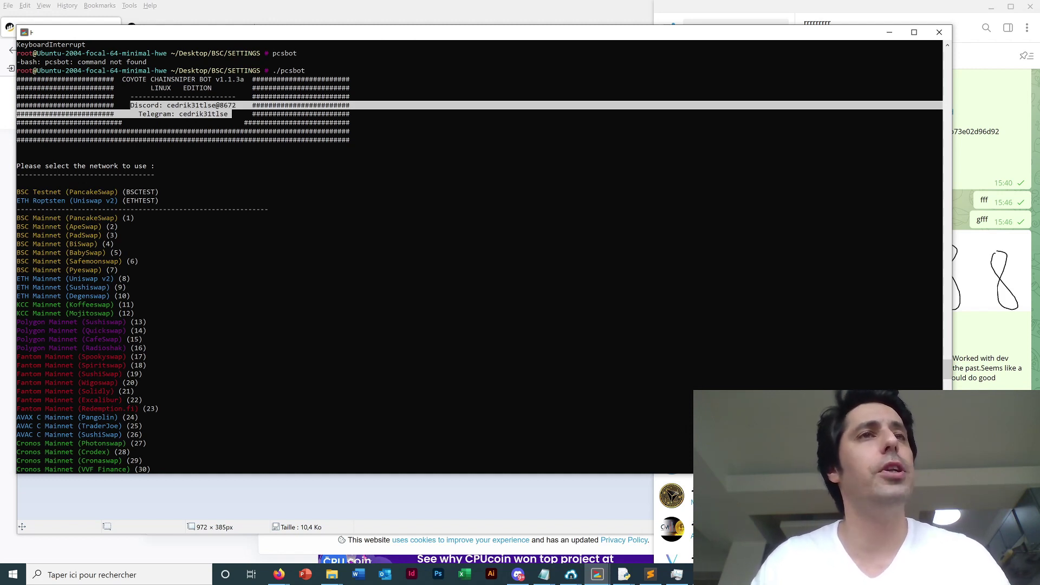
{"action": "key", "text": "ctrl+c"}
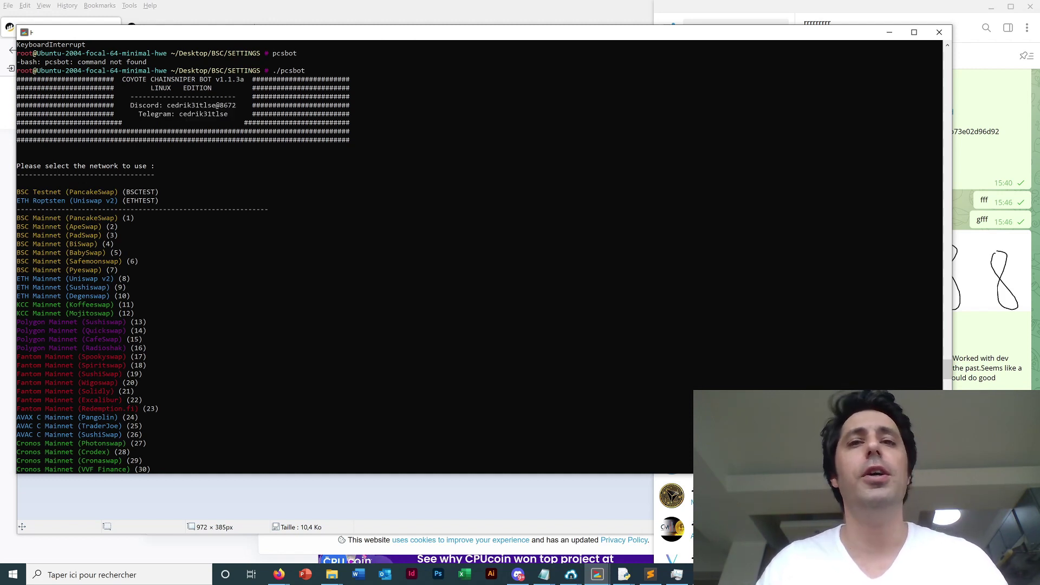
- In Discord, pass through main-chat and browse back through the alerts-btcpairs push alerts
{"action": "left_click", "coordinate": [517, 575]}
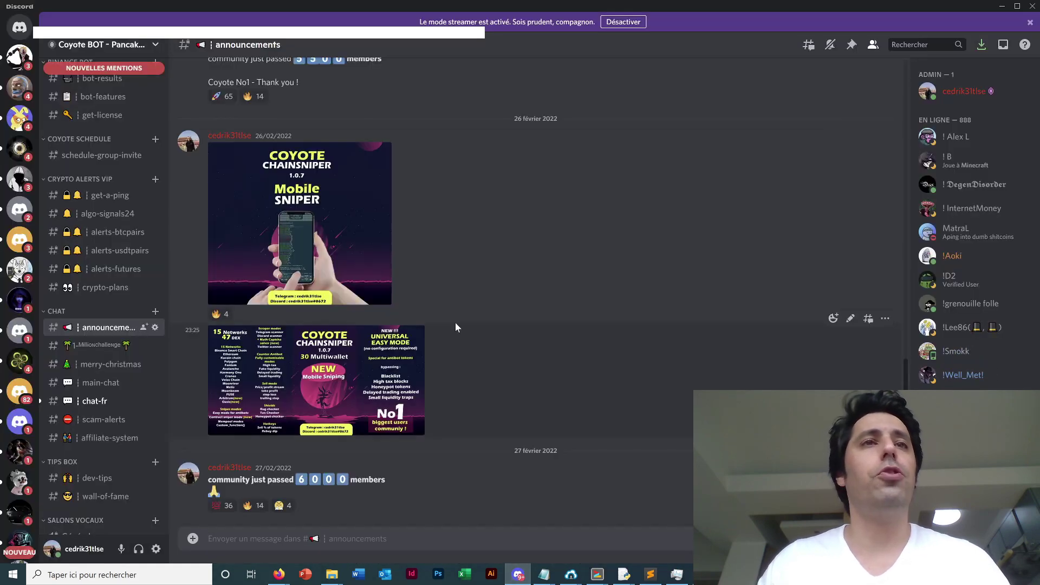
{"action": "left_click", "coordinate": [93, 384]}
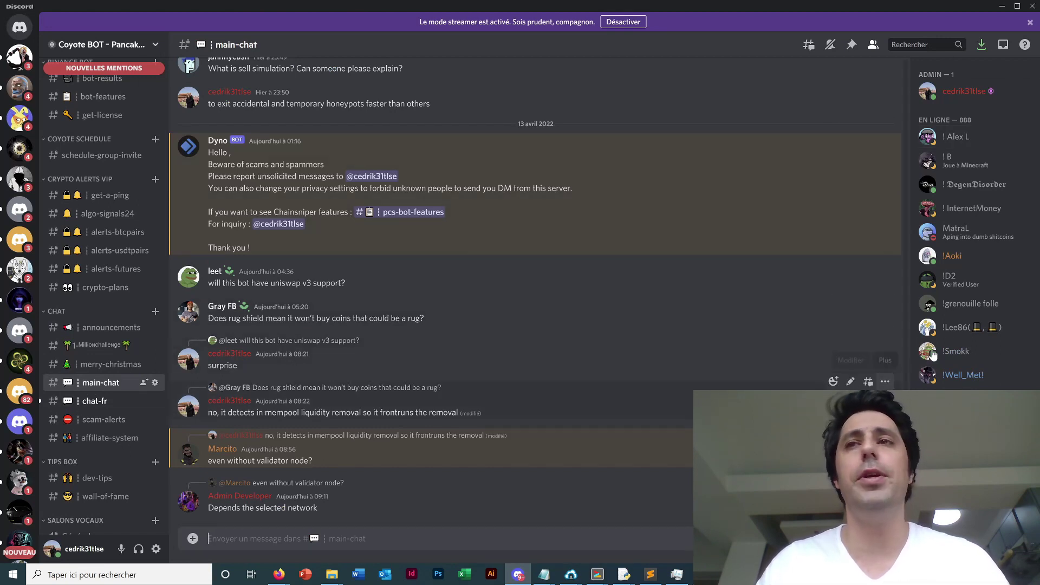
{"action": "scroll", "coordinate": [97, 416], "scroll_direction": "up", "scroll_amount": 3}
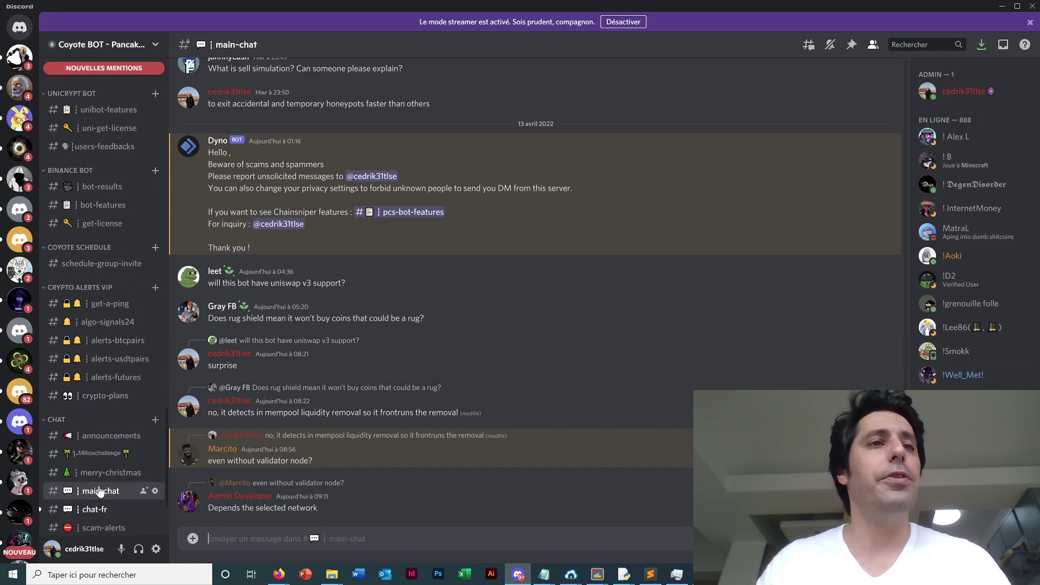
{"action": "left_click", "coordinate": [106, 348]}
{"action": "scroll", "coordinate": [380, 363], "scroll_direction": "up", "scroll_amount": 5}
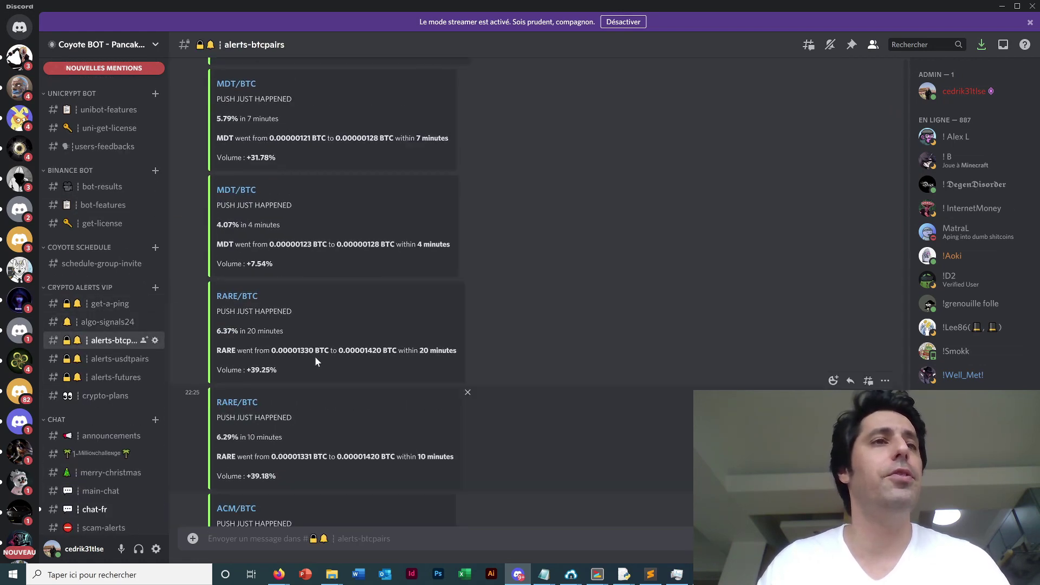
{"action": "scroll", "coordinate": [316, 361], "scroll_direction": "up", "scroll_amount": 3}
{"action": "scroll", "coordinate": [95, 315], "scroll_direction": "up", "scroll_amount": 6}
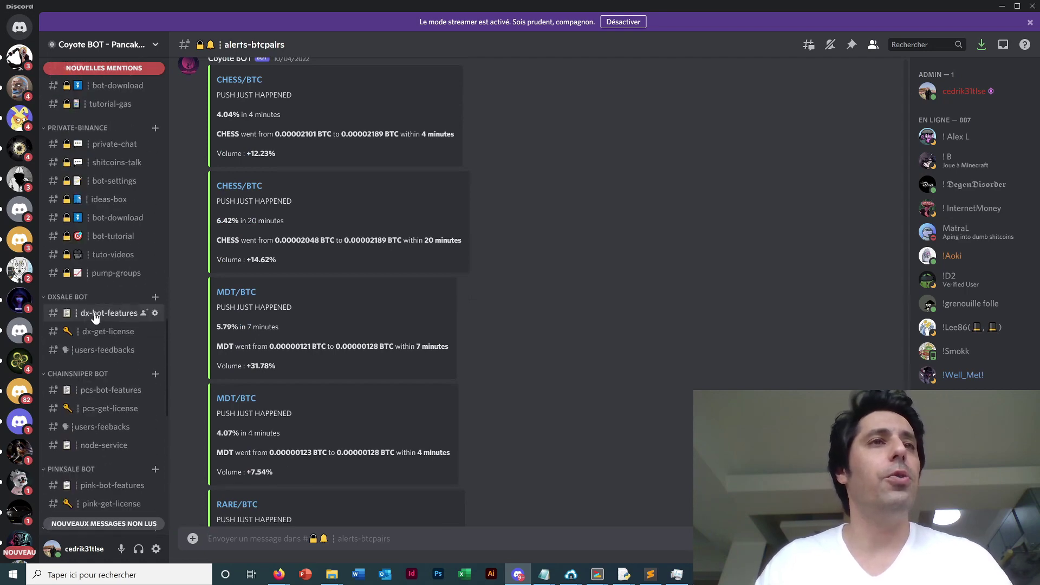
{"action": "scroll", "coordinate": [94, 317], "scroll_direction": "up", "scroll_amount": 4}
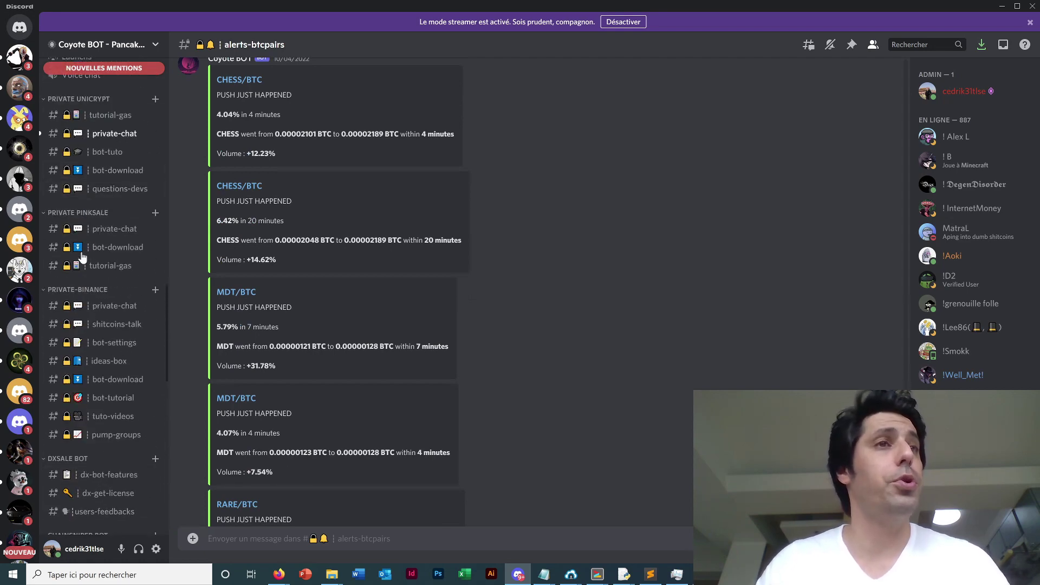
{"action": "scroll", "coordinate": [107, 154], "scroll_direction": "up", "scroll_amount": 3}
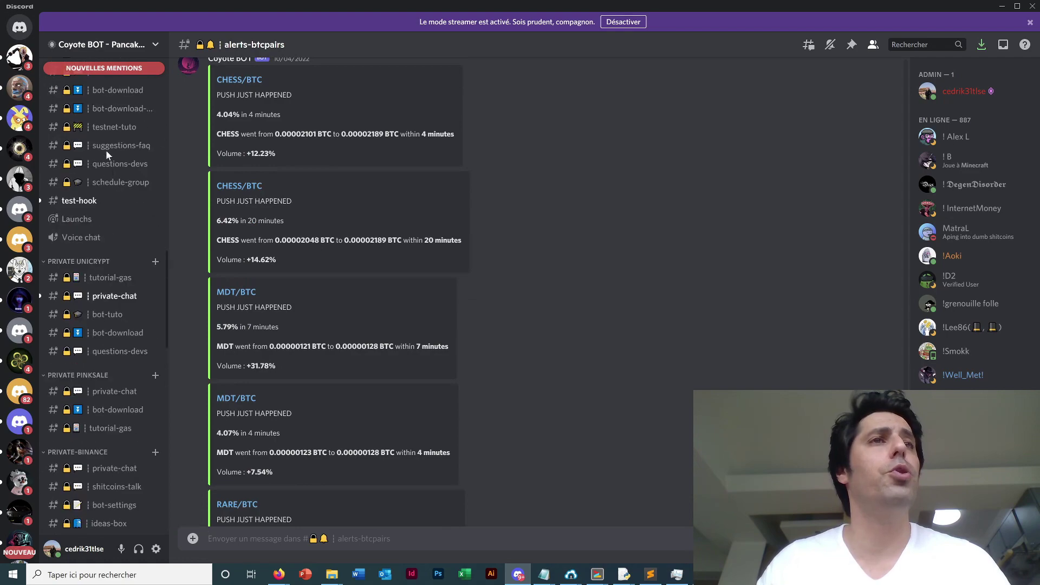
{"action": "scroll", "coordinate": [109, 168], "scroll_direction": "up", "scroll_amount": 5}
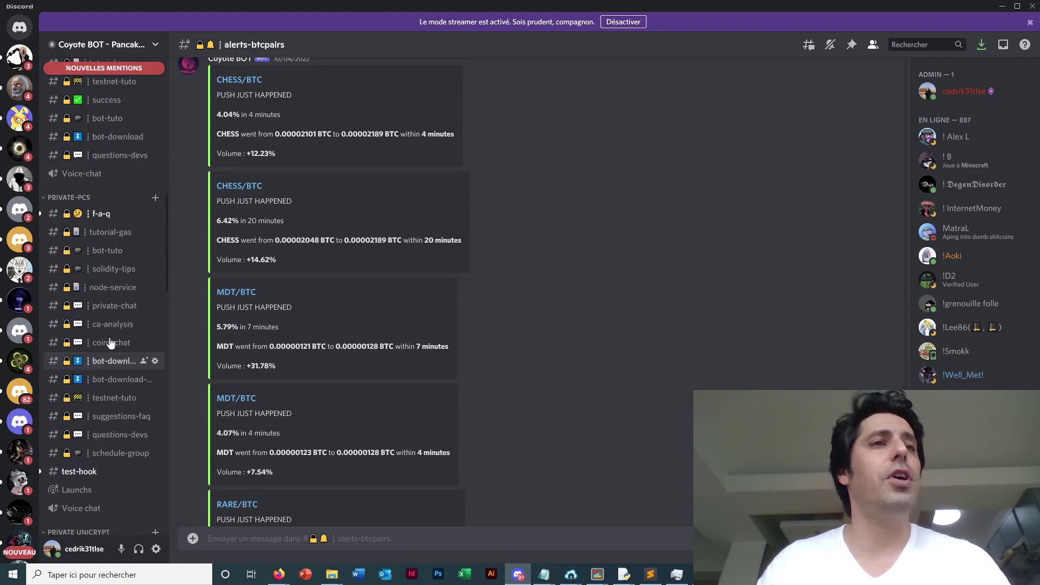
- Open private-chat and scroll back through its message history
{"action": "left_click", "coordinate": [111, 306]}
{"action": "scroll", "coordinate": [427, 375], "scroll_direction": "up", "scroll_amount": 1}
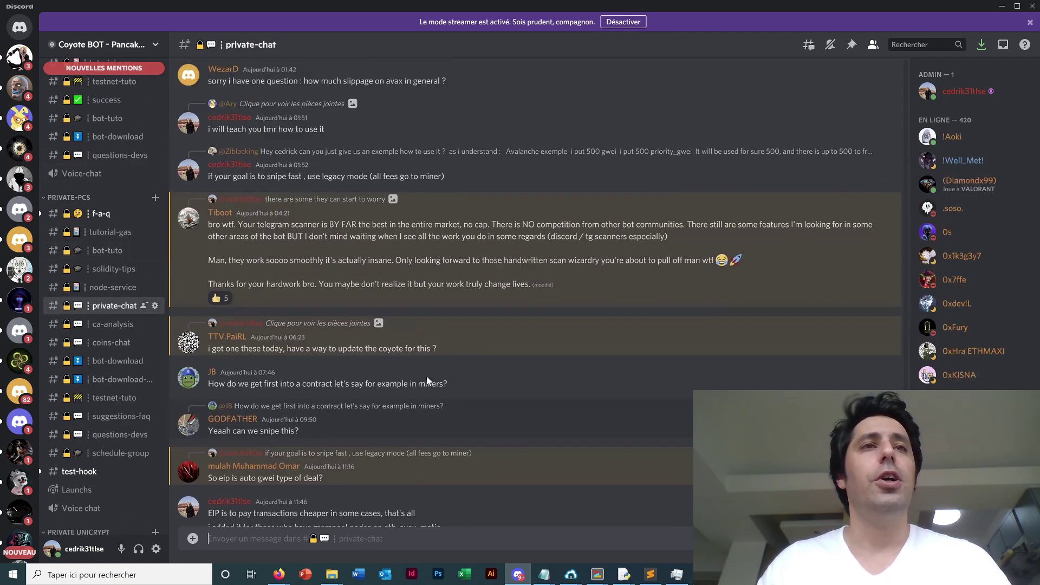
{"action": "scroll", "coordinate": [427, 376], "scroll_direction": "up", "scroll_amount": 5}
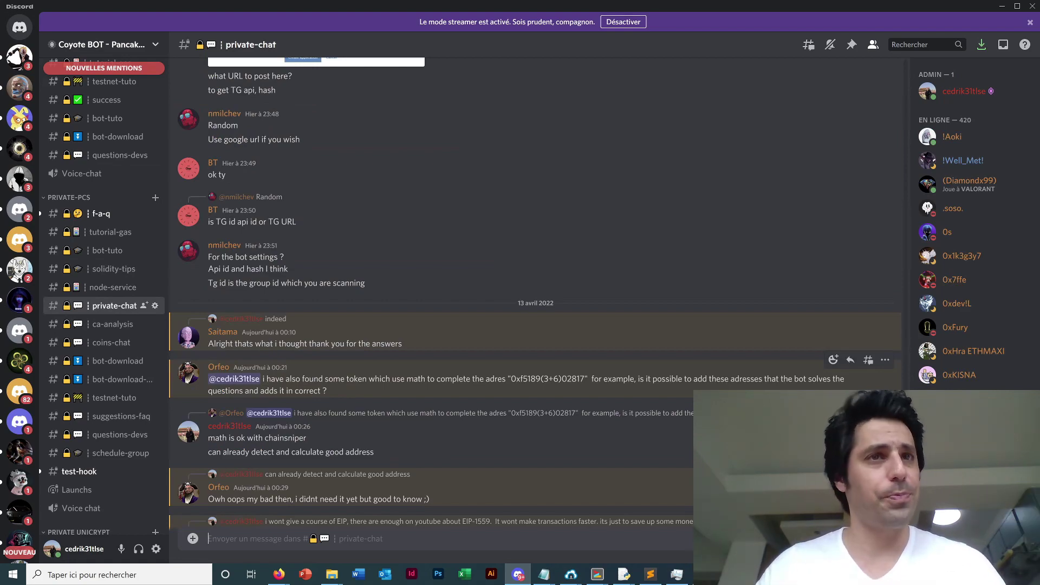
{"action": "scroll", "coordinate": [432, 378], "scroll_direction": "up", "scroll_amount": 15}
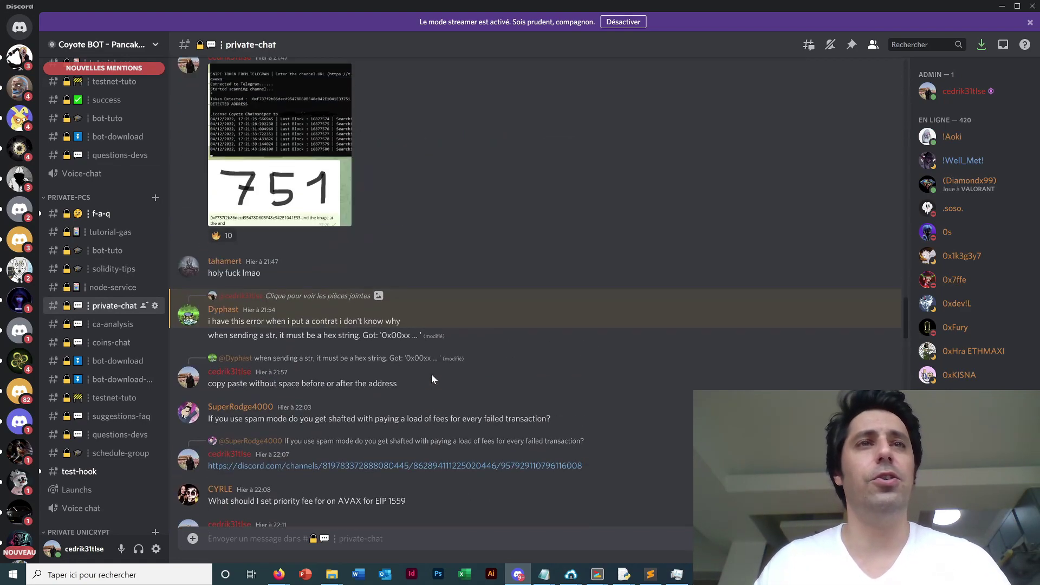
{"action": "scroll", "coordinate": [432, 378], "scroll_direction": "up", "scroll_amount": 15}
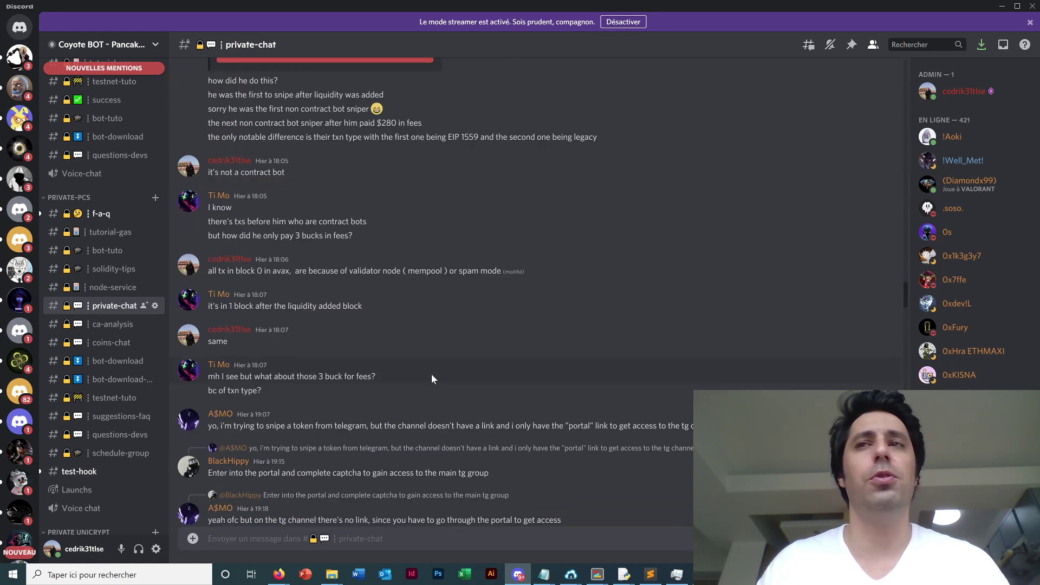
{"action": "scroll", "coordinate": [190, 346], "scroll_direction": "up", "scroll_amount": 5}
{"action": "scroll", "coordinate": [139, 334], "scroll_direction": "up", "scroll_amount": 5}
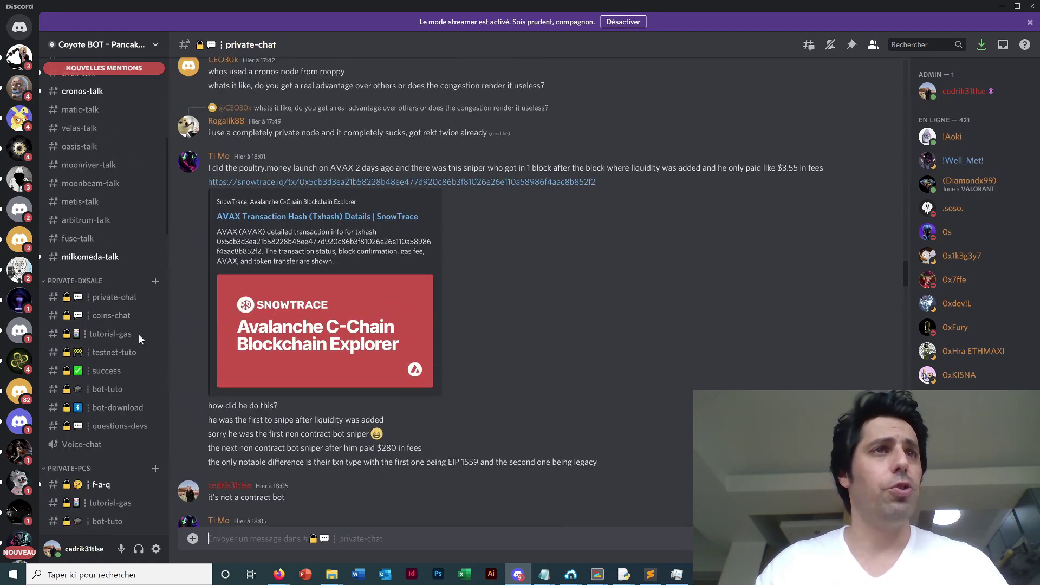
{"action": "scroll", "coordinate": [125, 270], "scroll_direction": "up", "scroll_amount": 3}
- Browse the bsc-talk, ftm-talk, avax-talk and cronos-talk channels in turn
{"action": "left_click", "coordinate": [113, 236]}
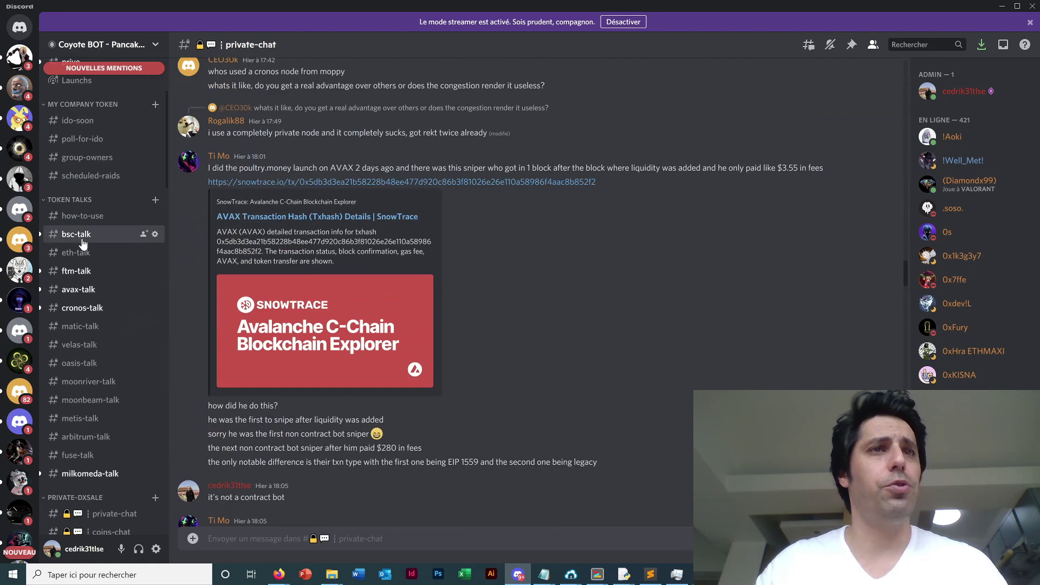
{"action": "scroll", "coordinate": [407, 295], "scroll_direction": "down", "scroll_amount": 10}
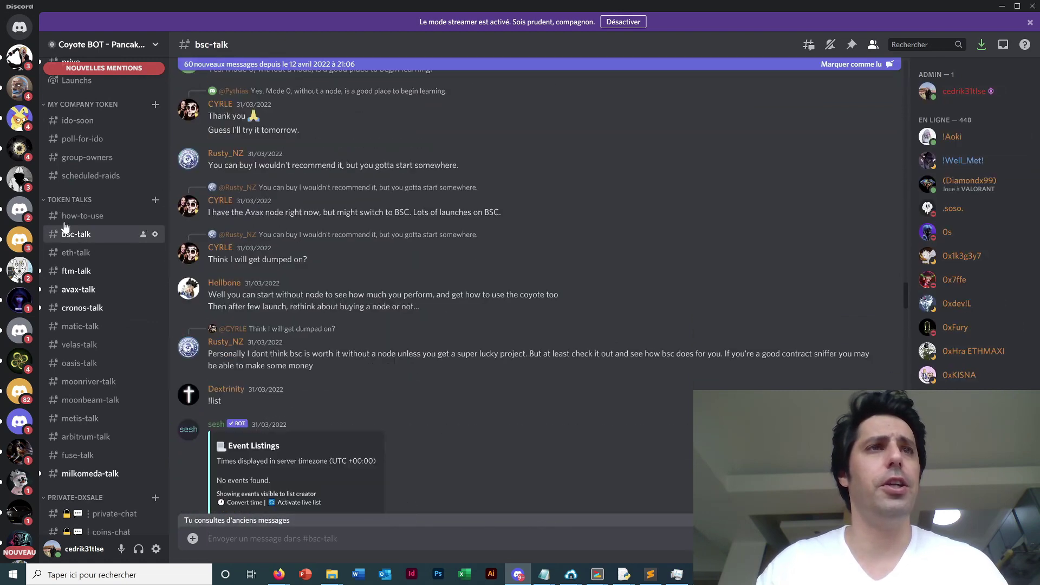
{"action": "left_click", "coordinate": [76, 275]}
{"action": "scroll", "coordinate": [376, 337], "scroll_direction": "up", "scroll_amount": 5}
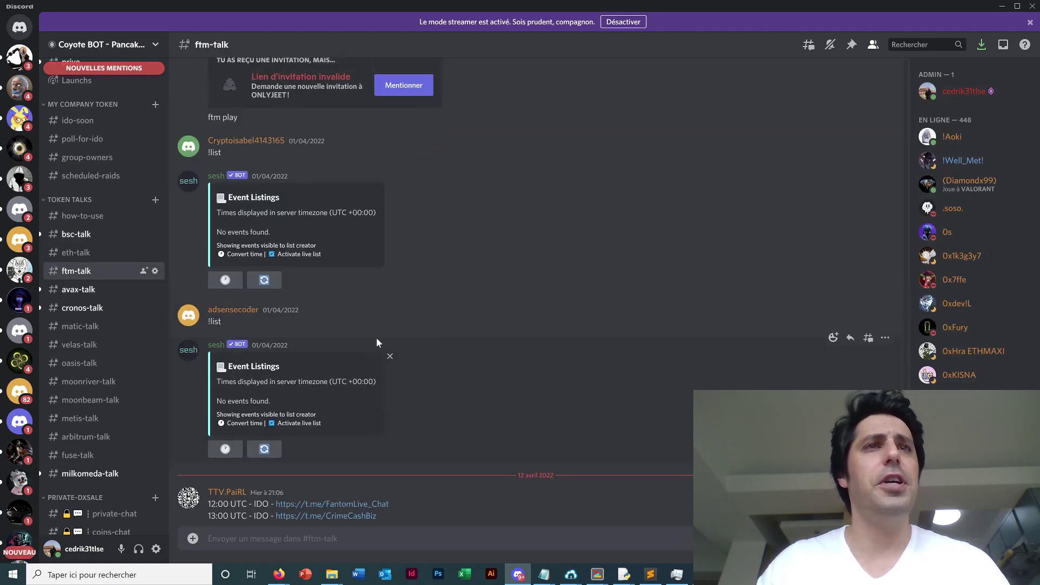
{"action": "scroll", "coordinate": [372, 337], "scroll_direction": "up", "scroll_amount": 5}
{"action": "left_click", "coordinate": [77, 295]}
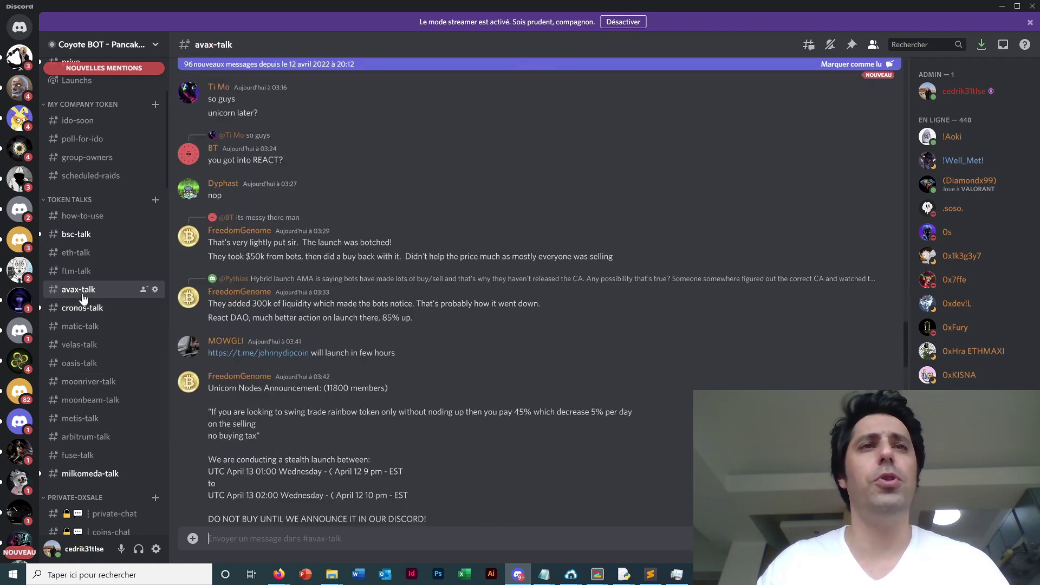
{"action": "scroll", "coordinate": [344, 363], "scroll_direction": "up", "scroll_amount": 3}
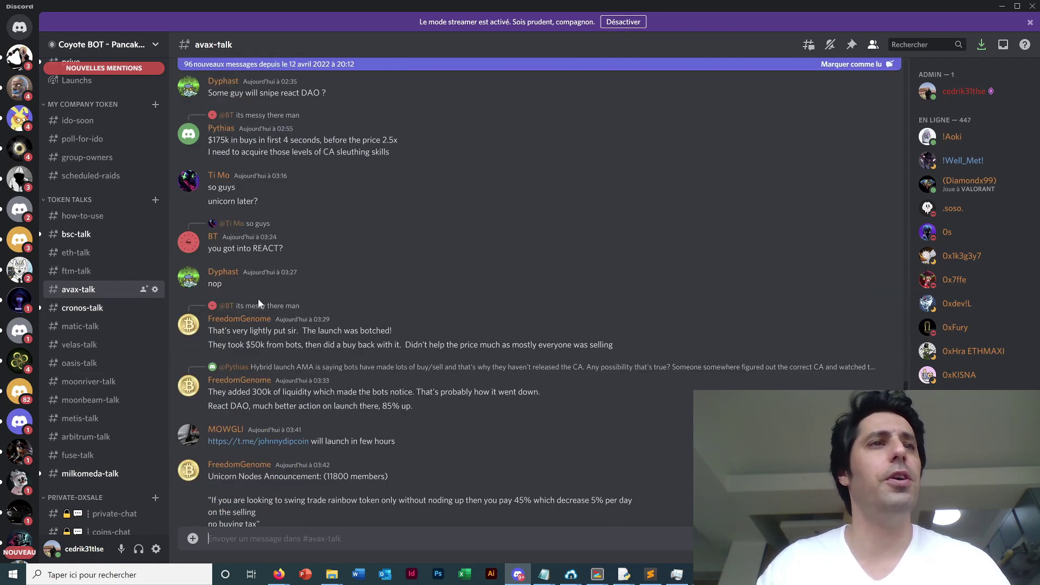
{"action": "left_click", "coordinate": [63, 308]}
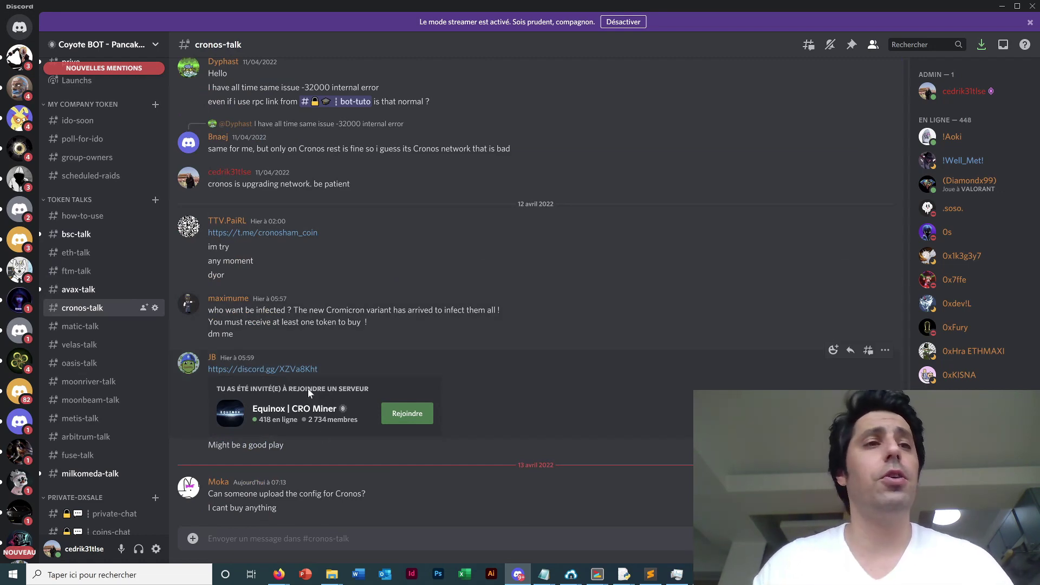
{"action": "scroll", "coordinate": [67, 355], "scroll_direction": "down", "scroll_amount": 10}
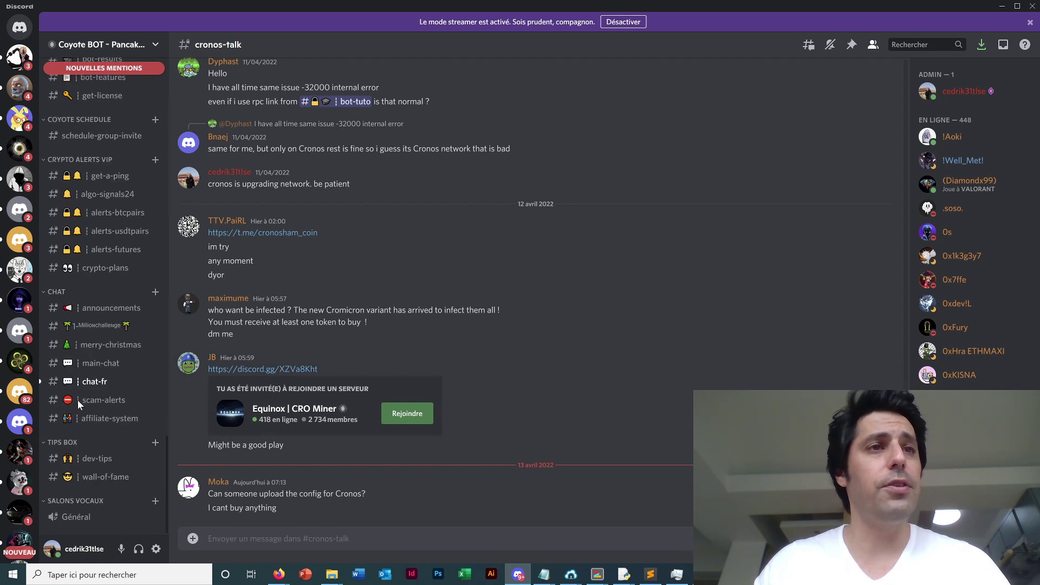
- Open the 1-Millionchallenge channel and scroll up through members' profit posts such as 253.33% WBNB
{"action": "left_click", "coordinate": [92, 327]}
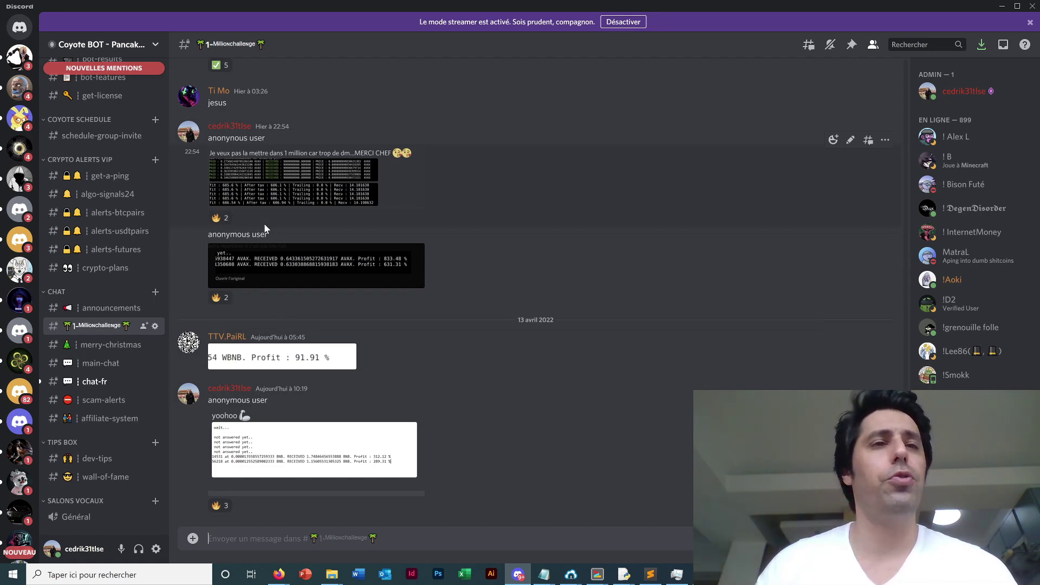
{"action": "scroll", "coordinate": [266, 228], "scroll_direction": "up", "scroll_amount": 10}
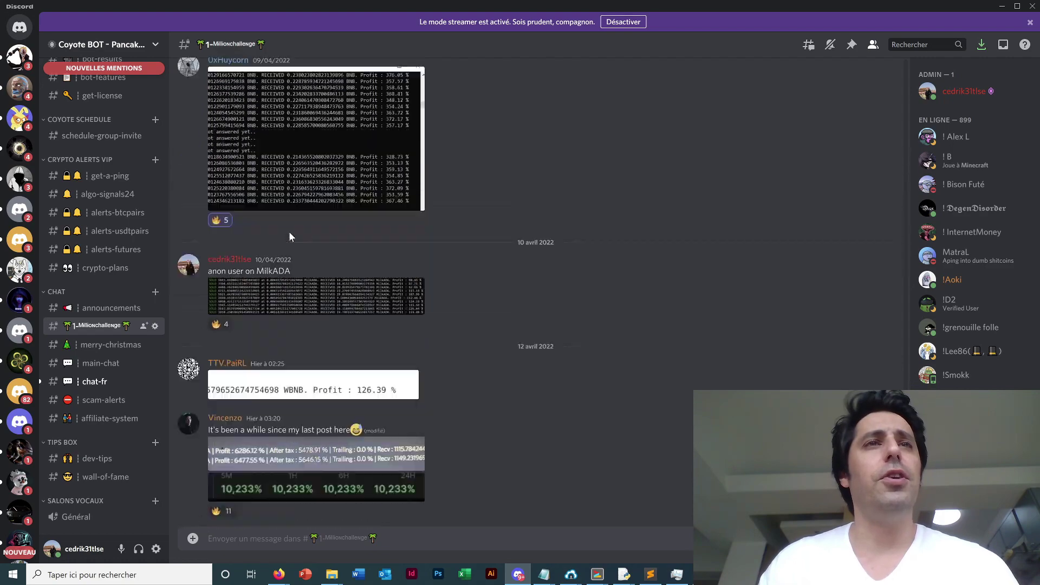
{"action": "scroll", "coordinate": [289, 237], "scroll_direction": "up", "scroll_amount": 15}
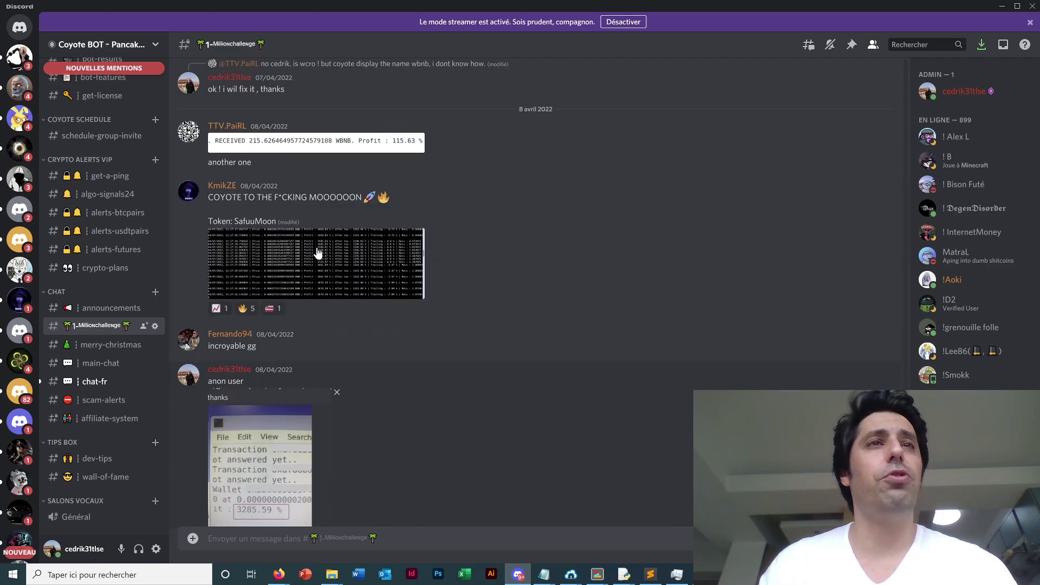
{"action": "scroll", "coordinate": [318, 252], "scroll_direction": "up", "scroll_amount": 10}
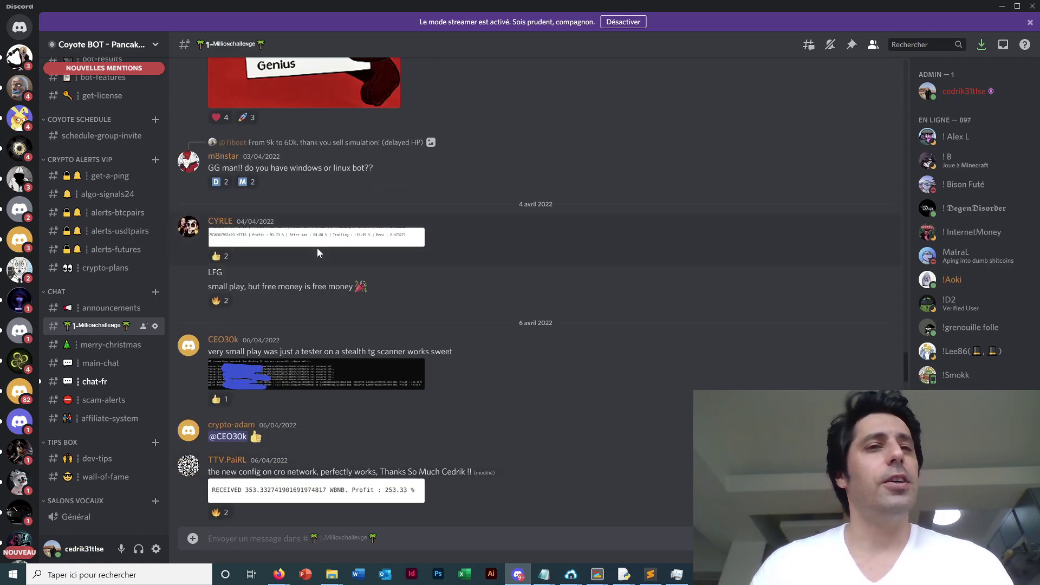